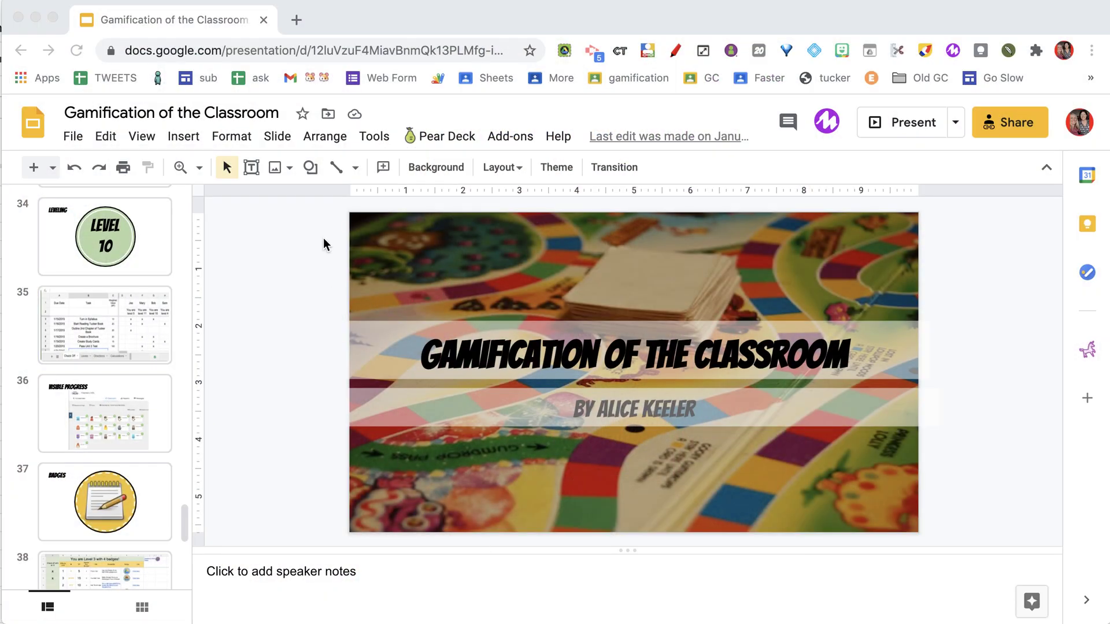
Load alicekeeler.com/cutupslides in a new tab and make a copy of the Cut Up Slides spreadsheet.
click(296, 20)
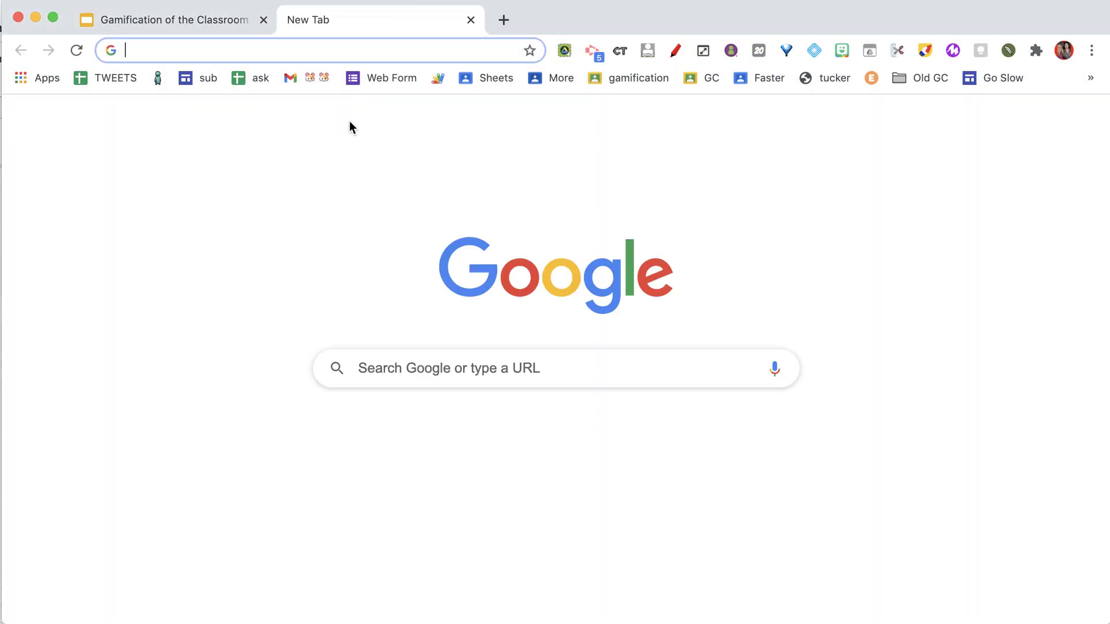
text(a)
key(BackSpace)
text(l)
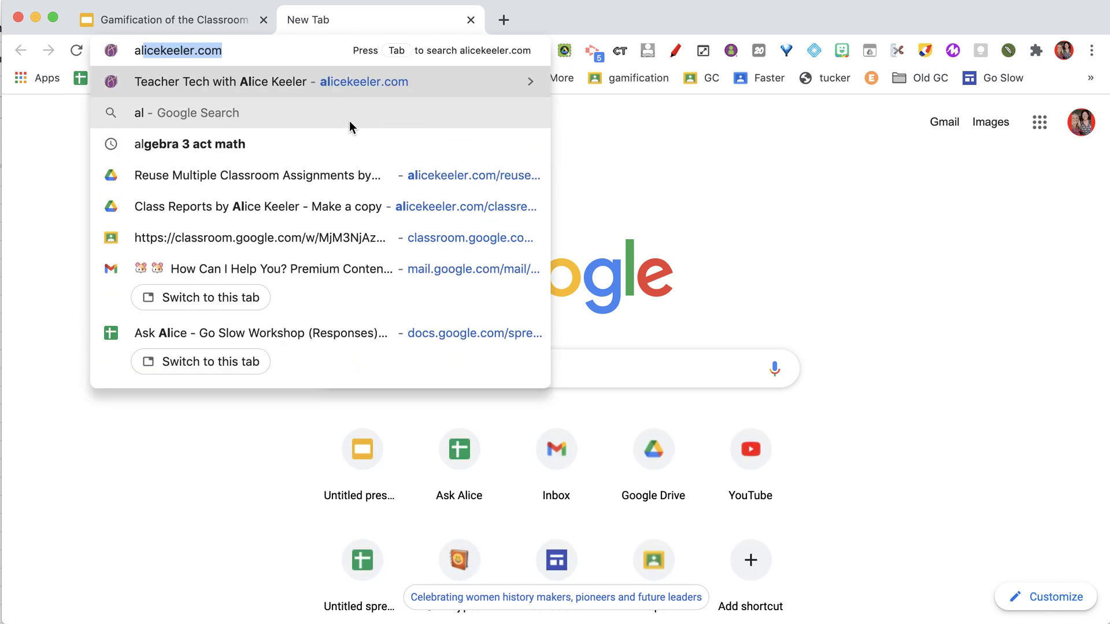
text(icekeeler.com/cutthe)
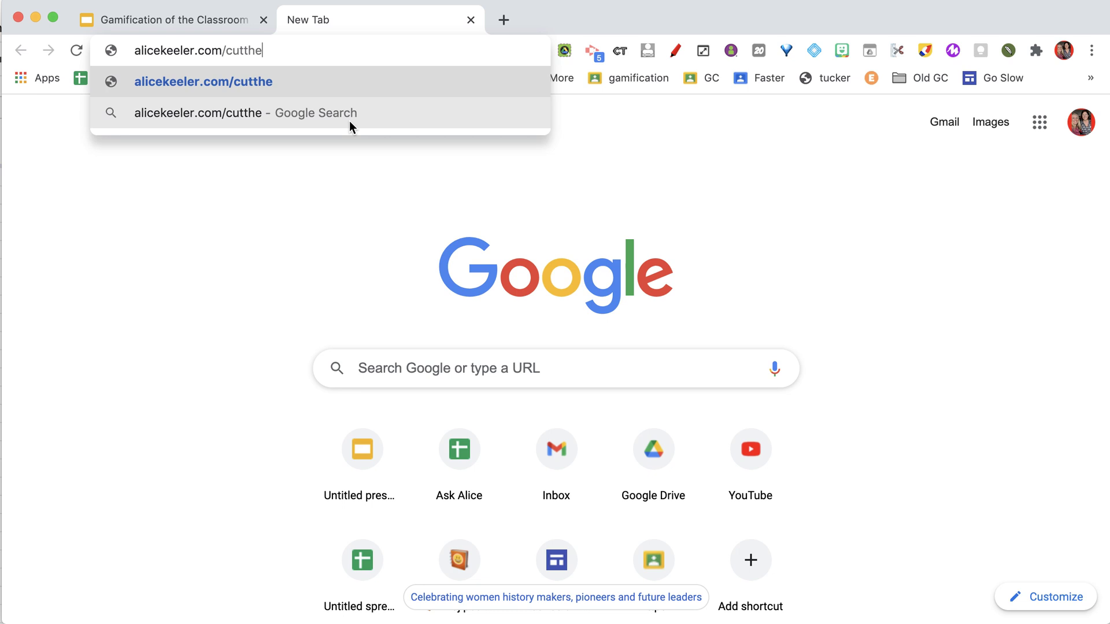
key(BackSpace)
key(BackSpace)
key(BackSpace)
key(BackSpace)
key(BackSpace)
key(BackSpace)
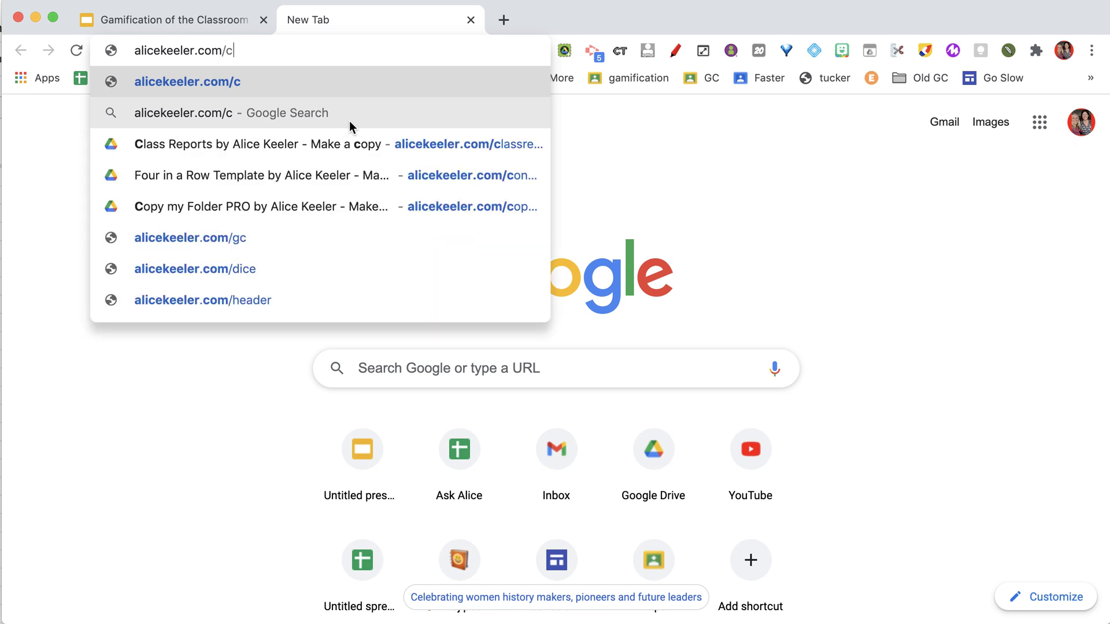
text(cutupslides)
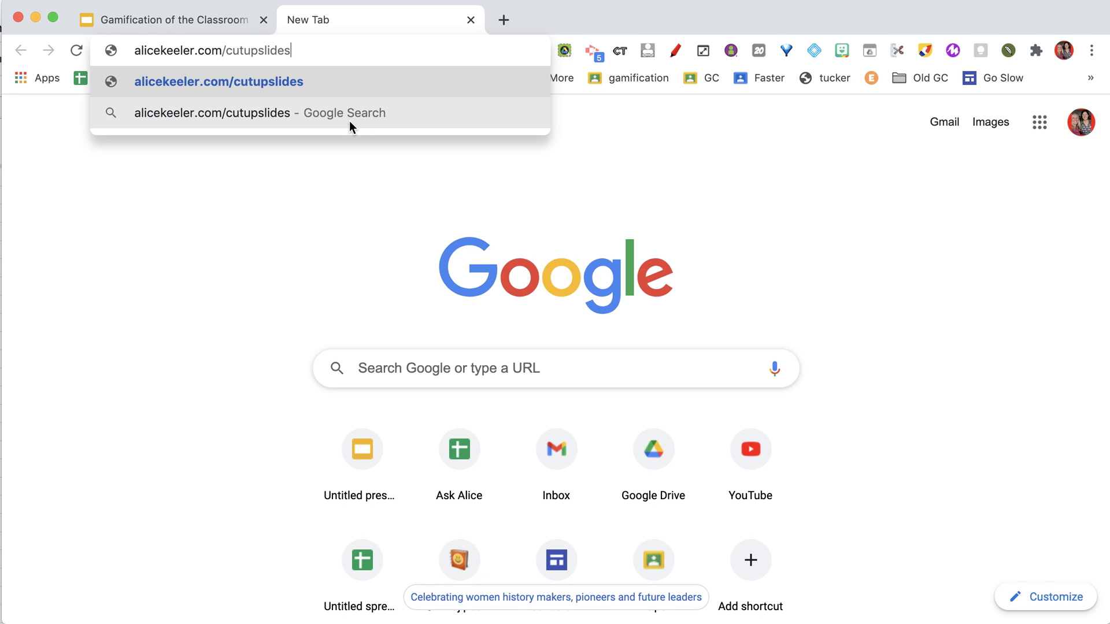
key(Return)
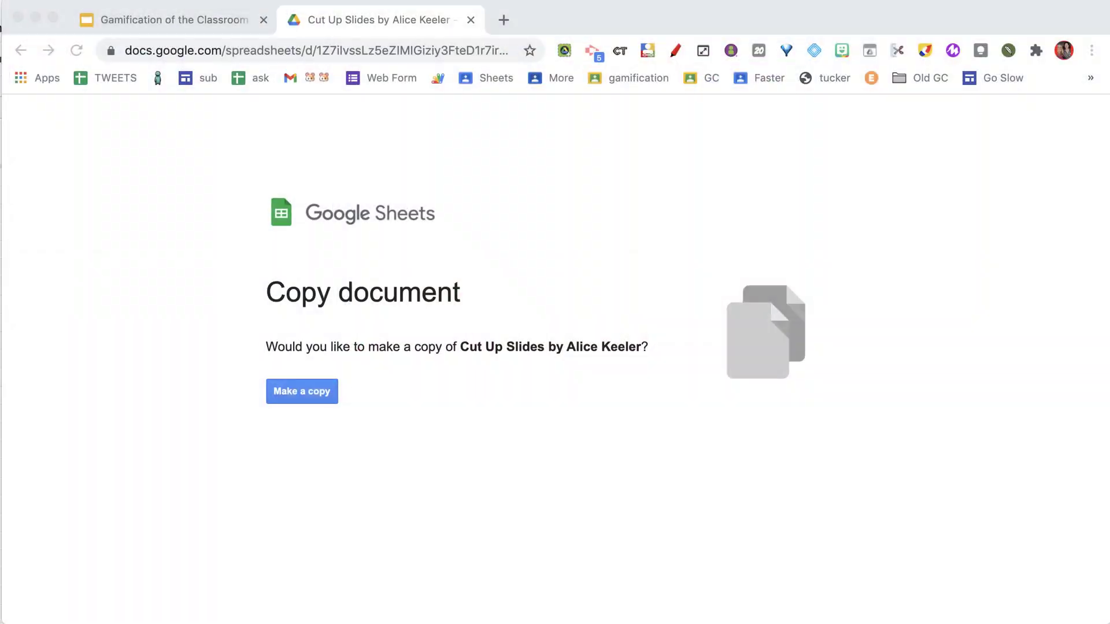
click(307, 390)
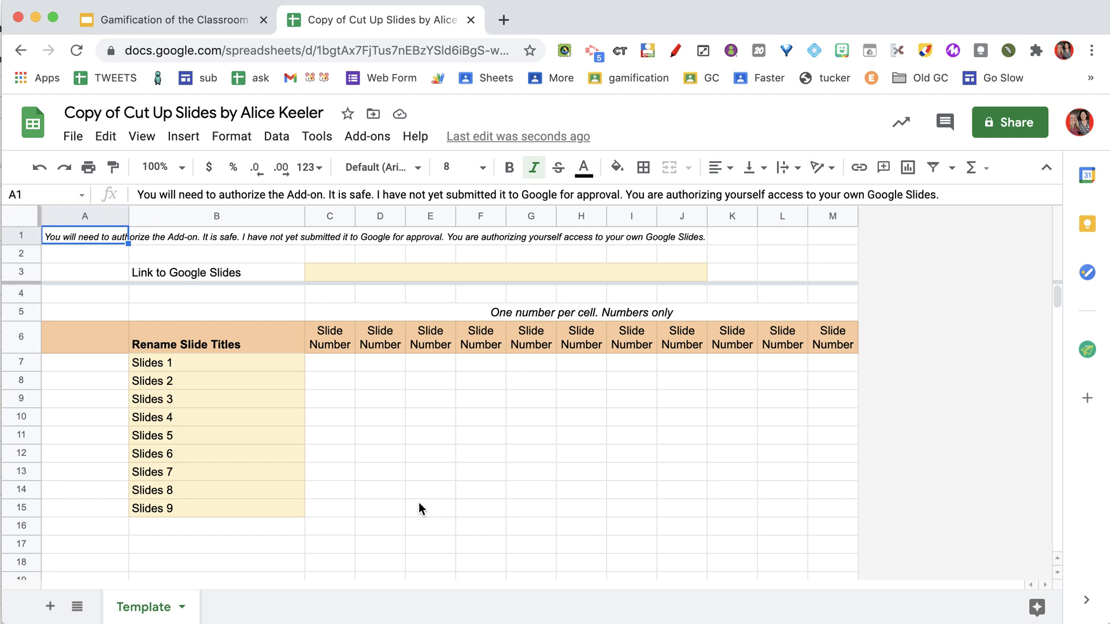
Authorize the Cut Up Slides AliceKeeler add-on, then select link cell C3.
click(362, 143)
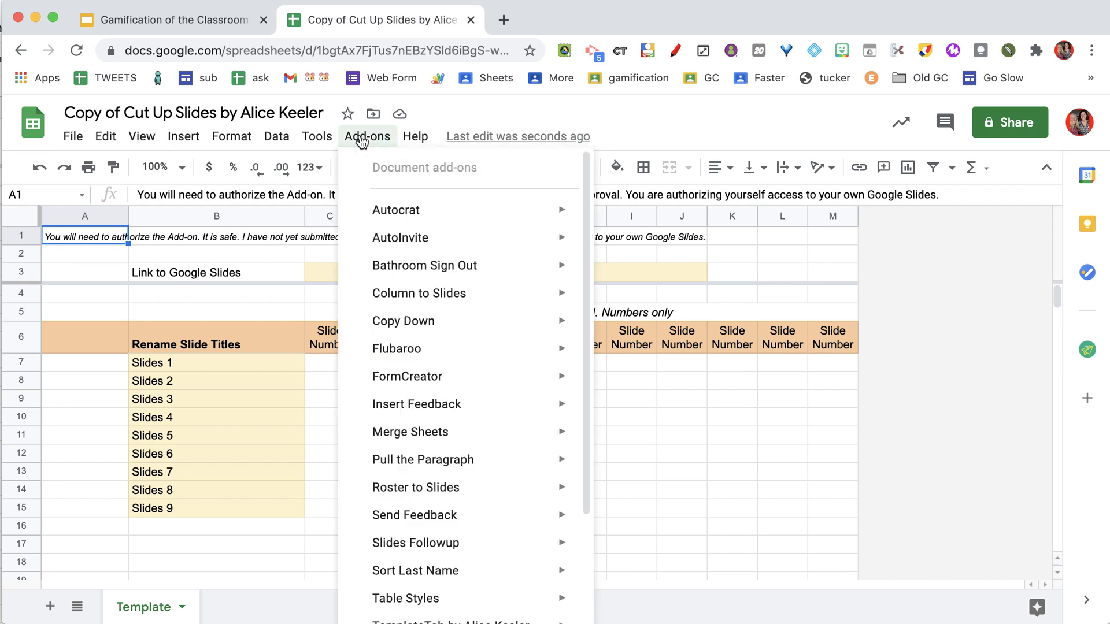
scroll(456, 347, down, 3)
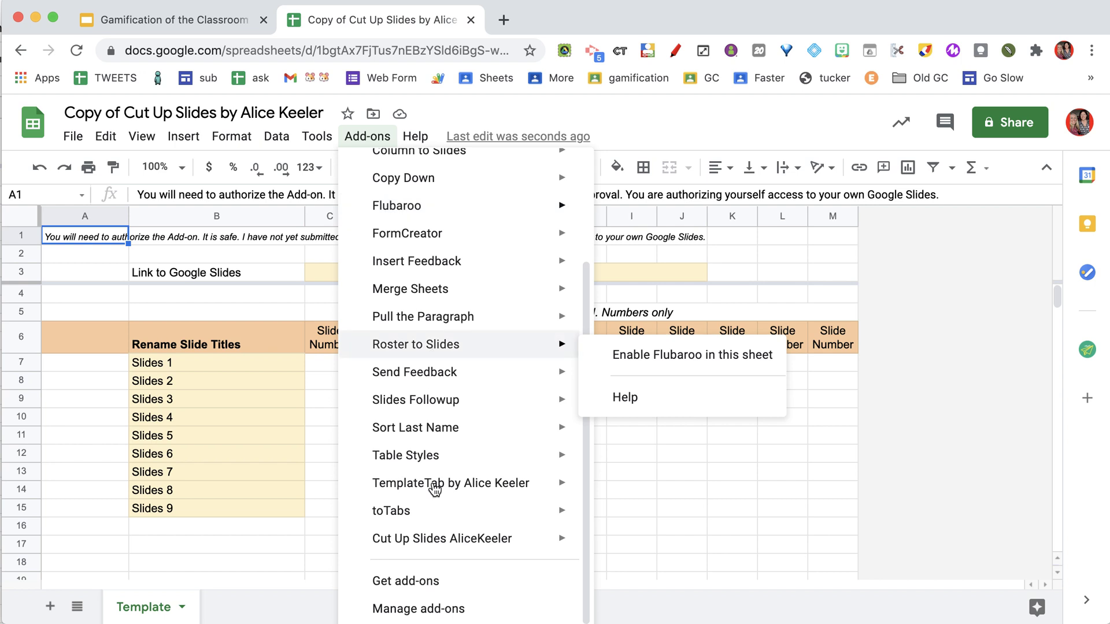
mouse_move(438, 540)
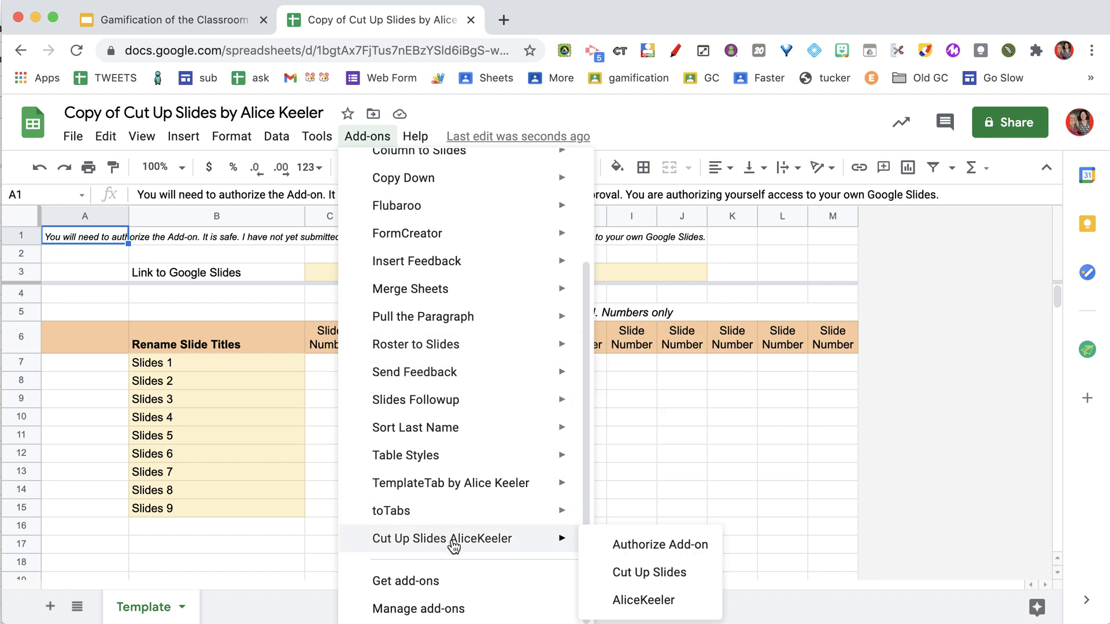
click(642, 555)
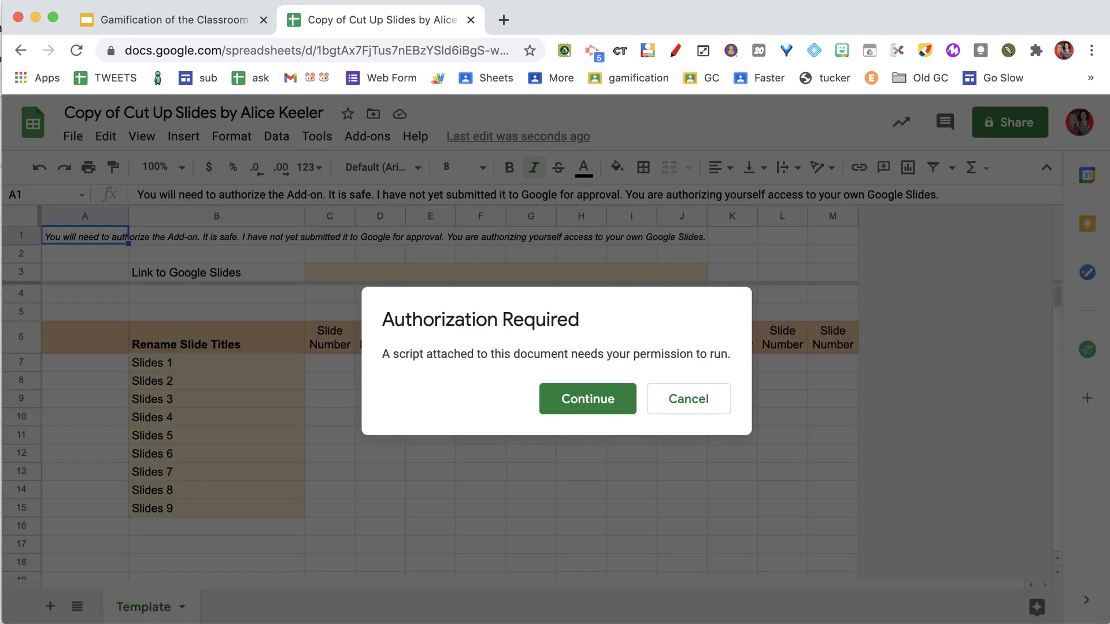
key(Return)
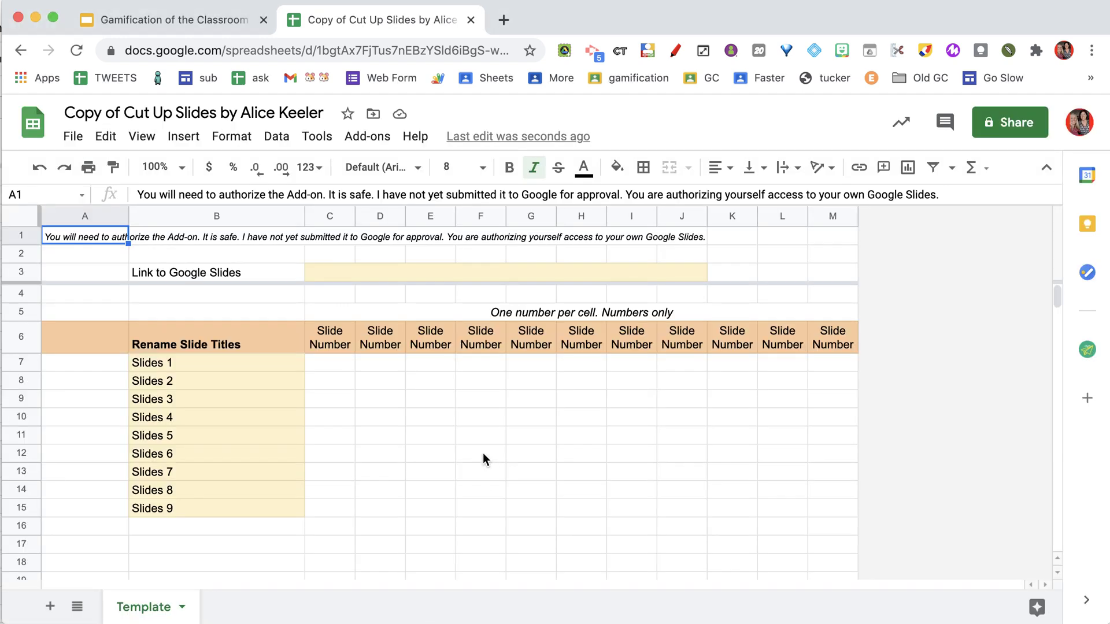
click(500, 269)
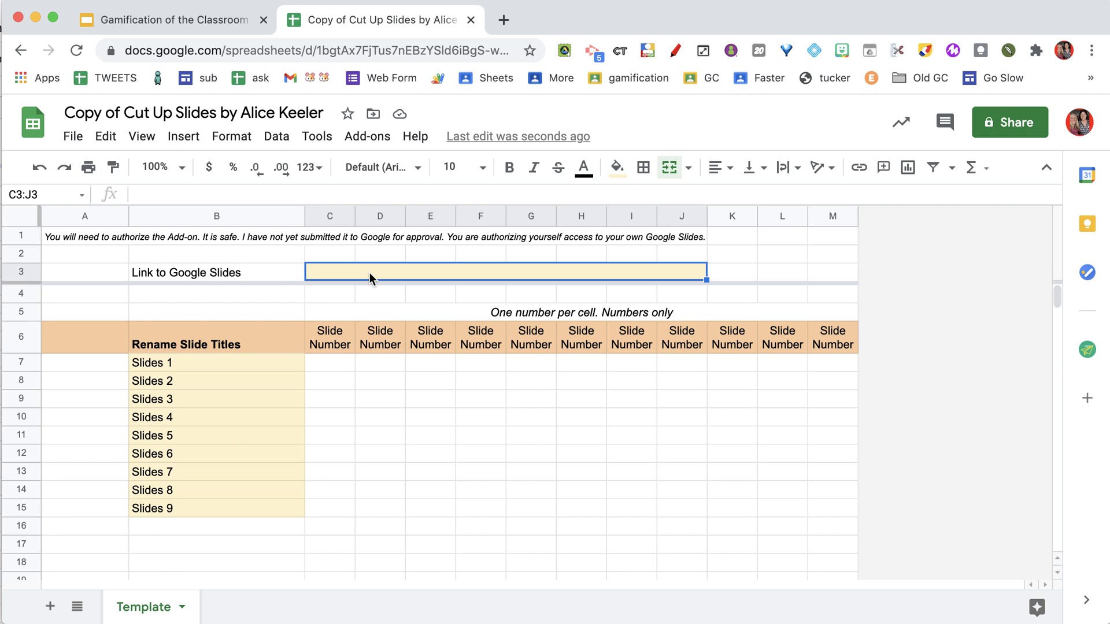
click(204, 22)
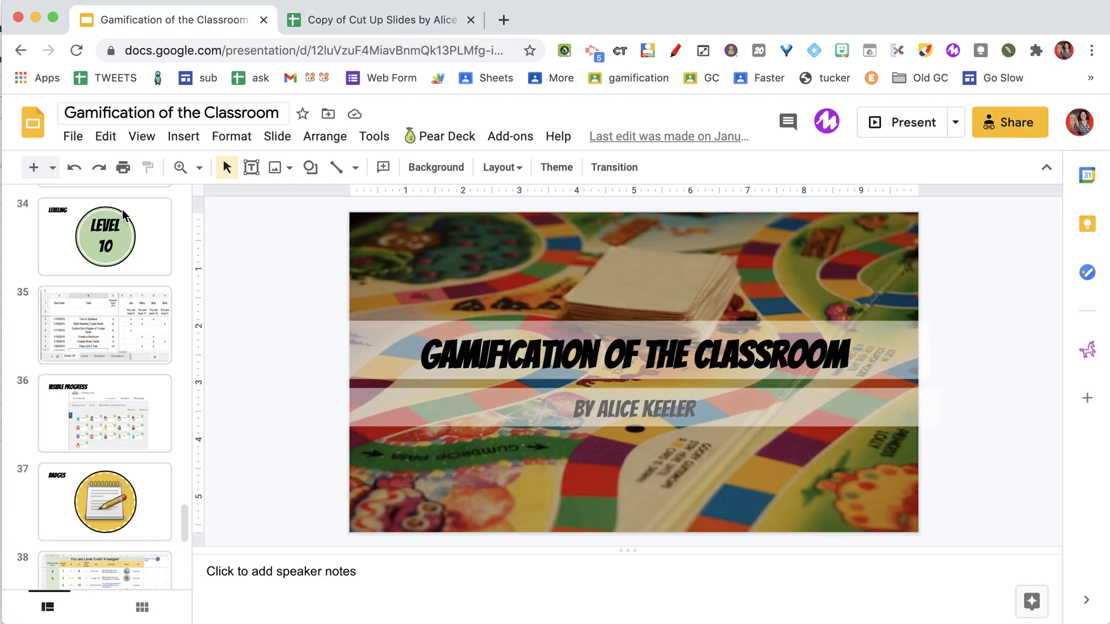
Copy the Gamification of the Classroom presentation's full web address from the address bar.
scroll(115, 529, down, 6)
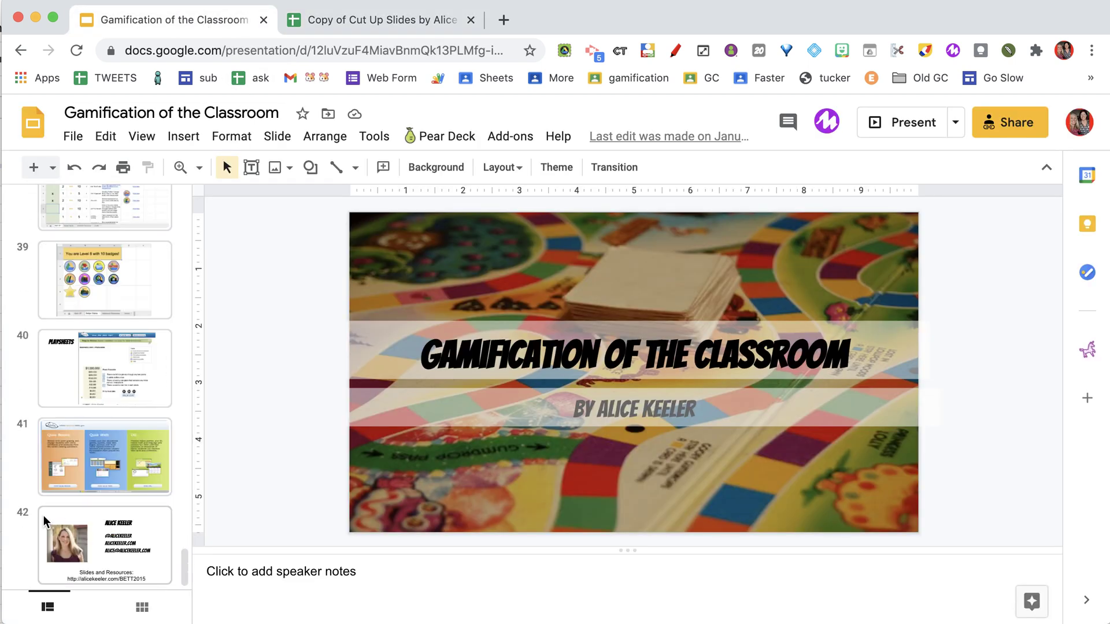
click(264, 56)
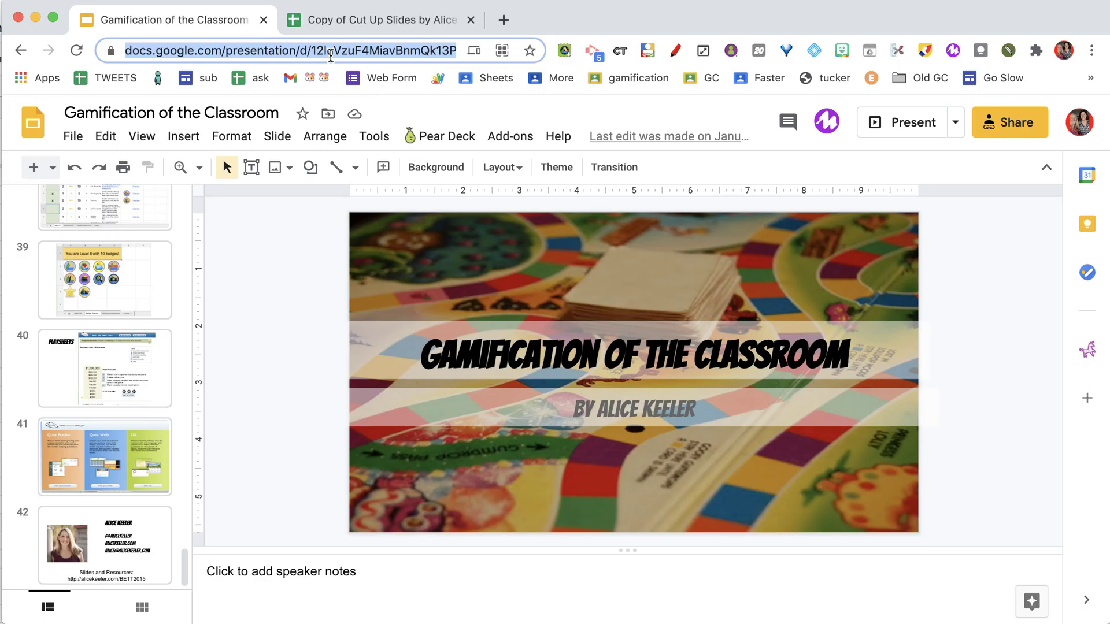
click(371, 20)
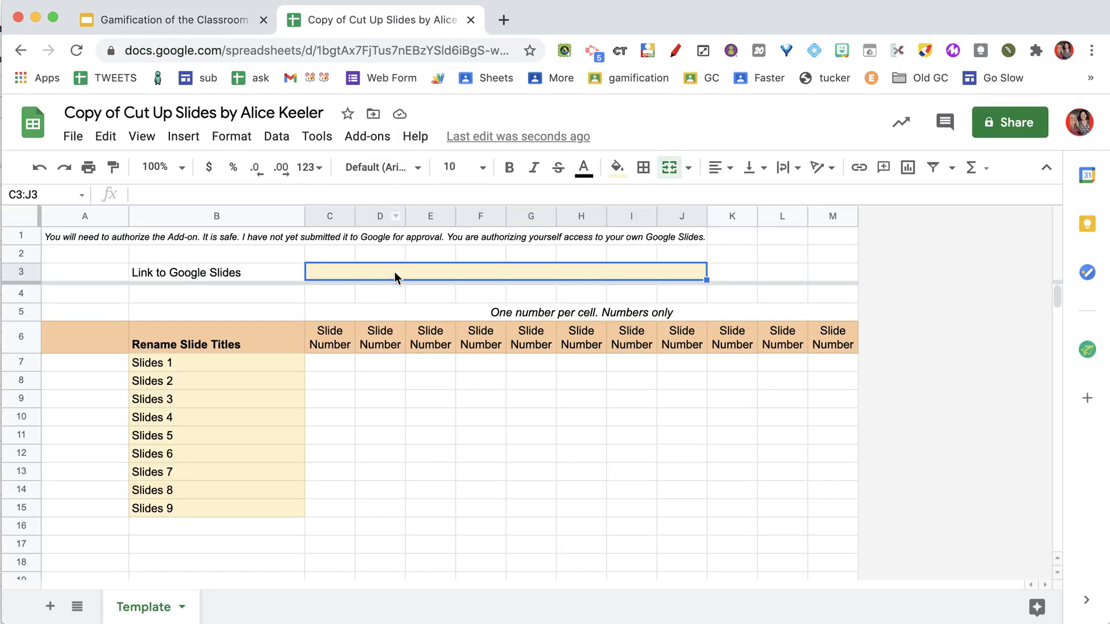
Paste the presentation link into cell C3.
key(super+v)
mouse_move(356, 276)
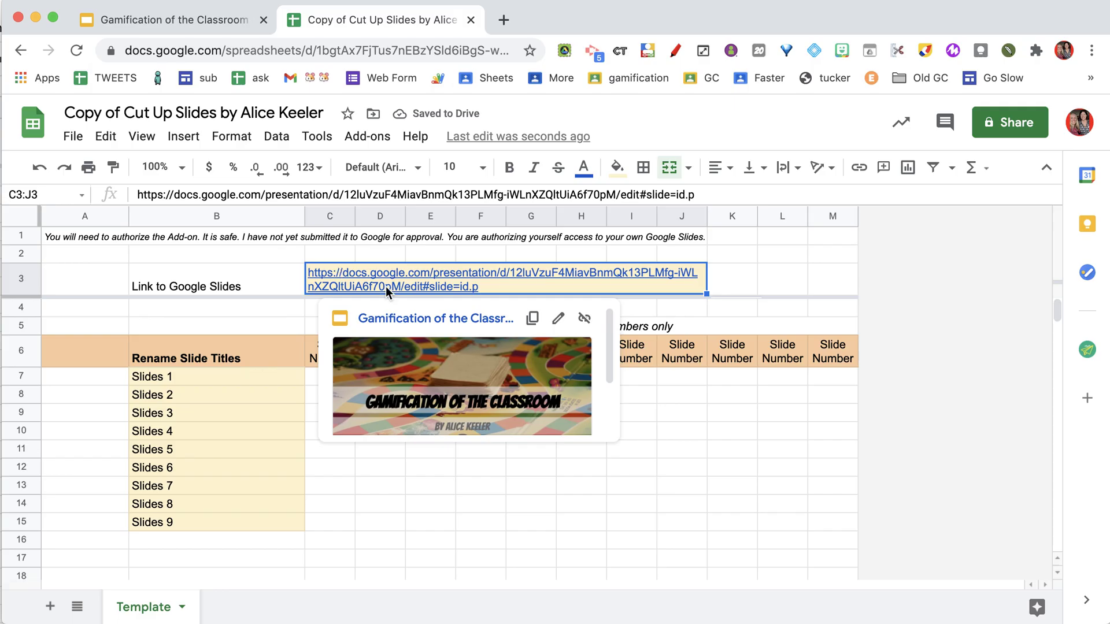
click(297, 399)
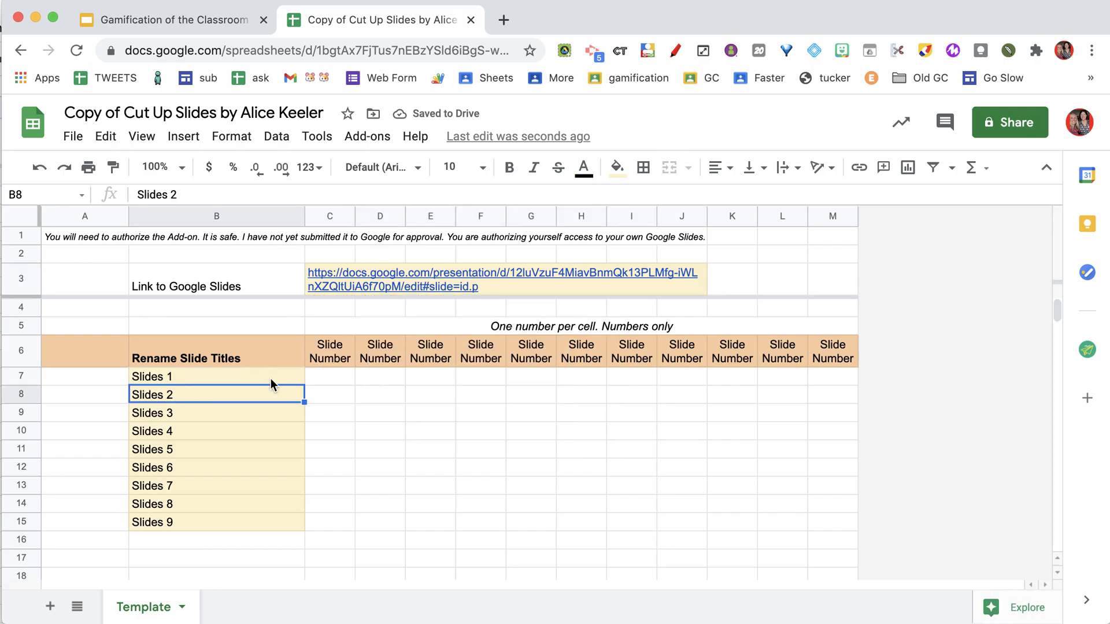
Rename titles B7:B10 to Start of Presentation, Day 2 continued, Day 3 of workshop, Last Days.
drag(271, 378, 267, 455)
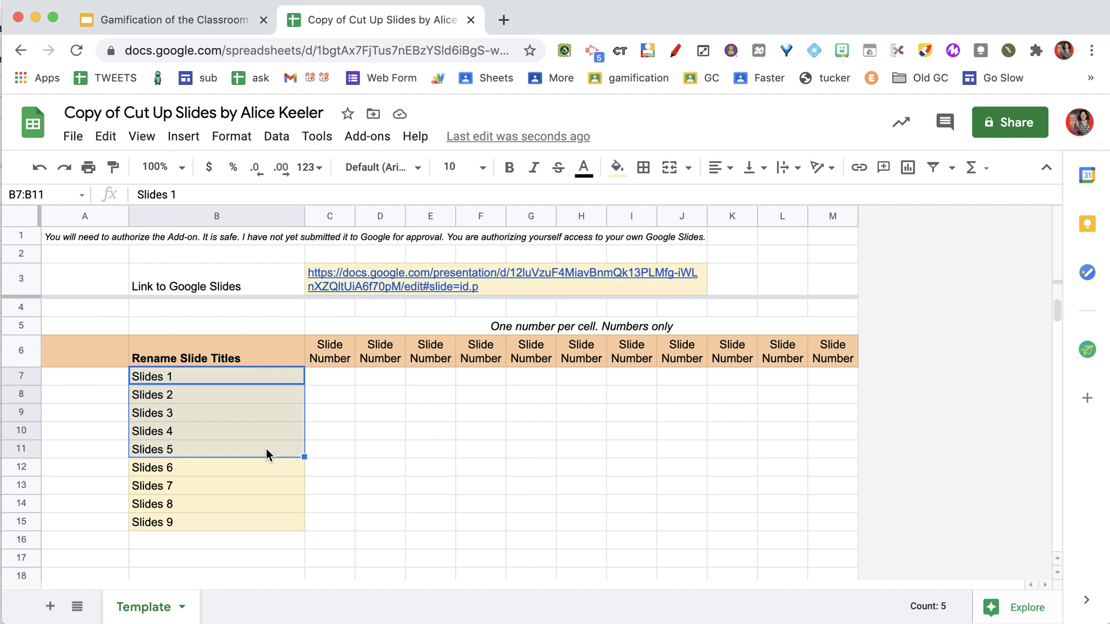
click(240, 376)
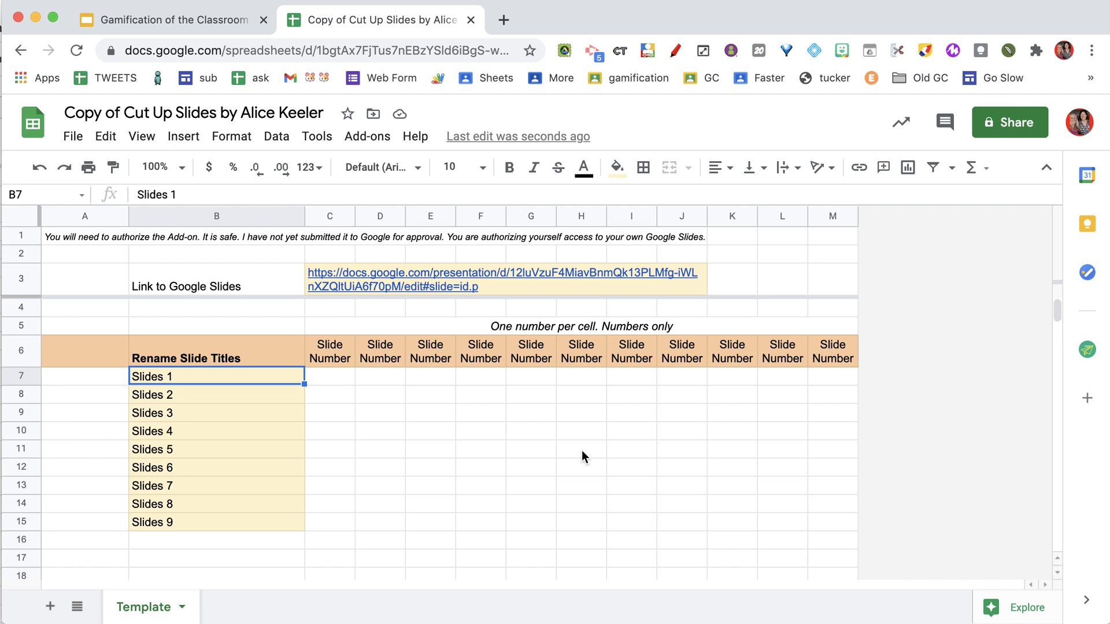
text(Start of Presentation)
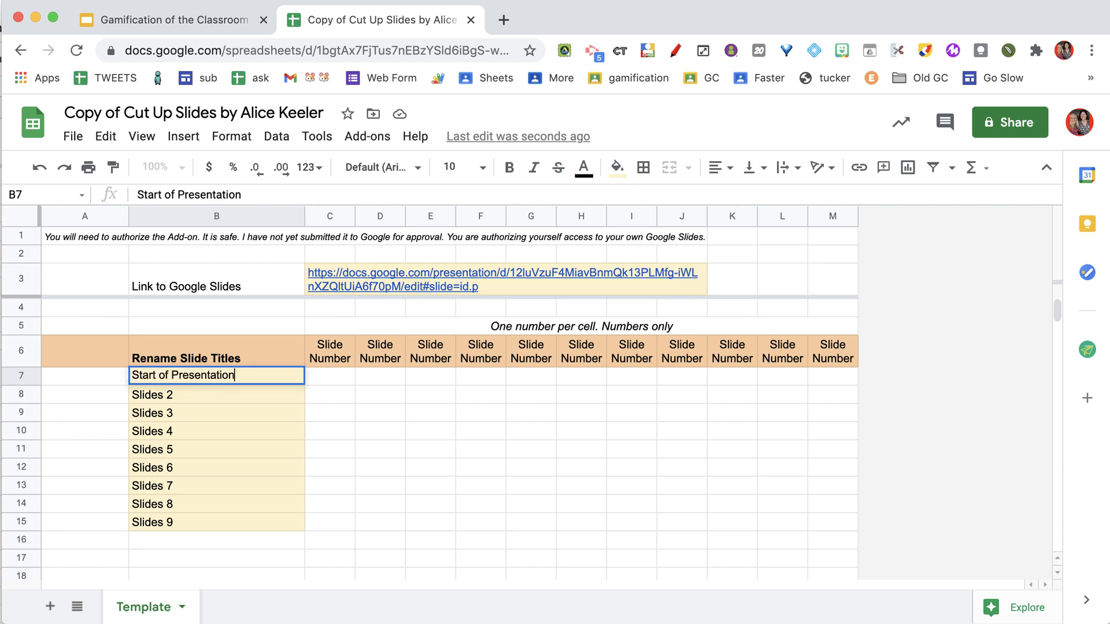
key(Return)
text(Day 2 continued)
key(Return)
text(Da)
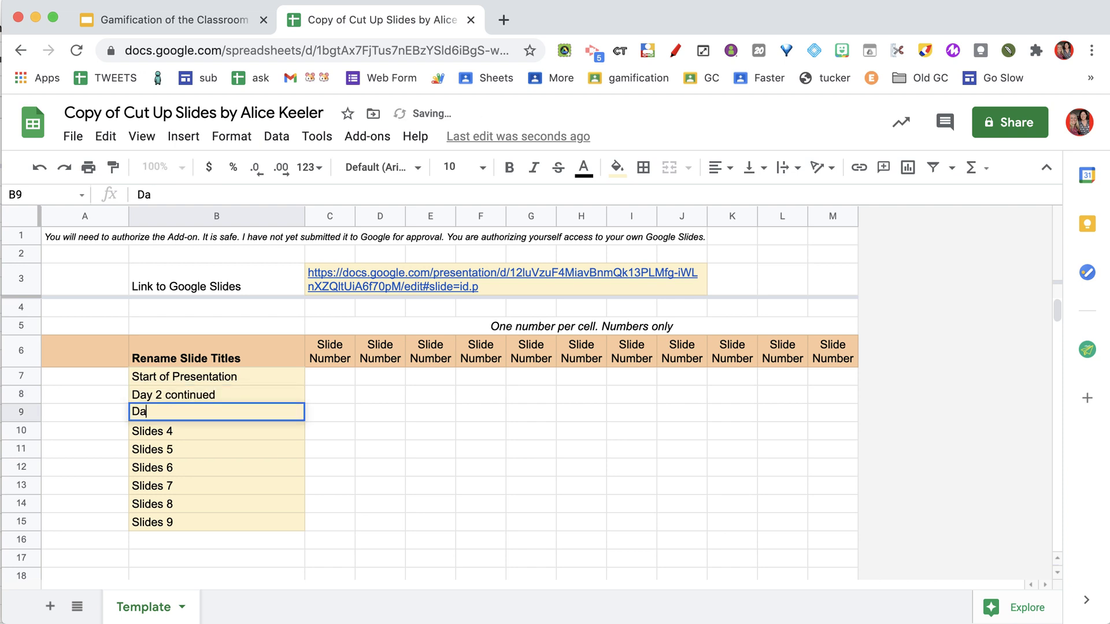
text(y 3 of workshop)
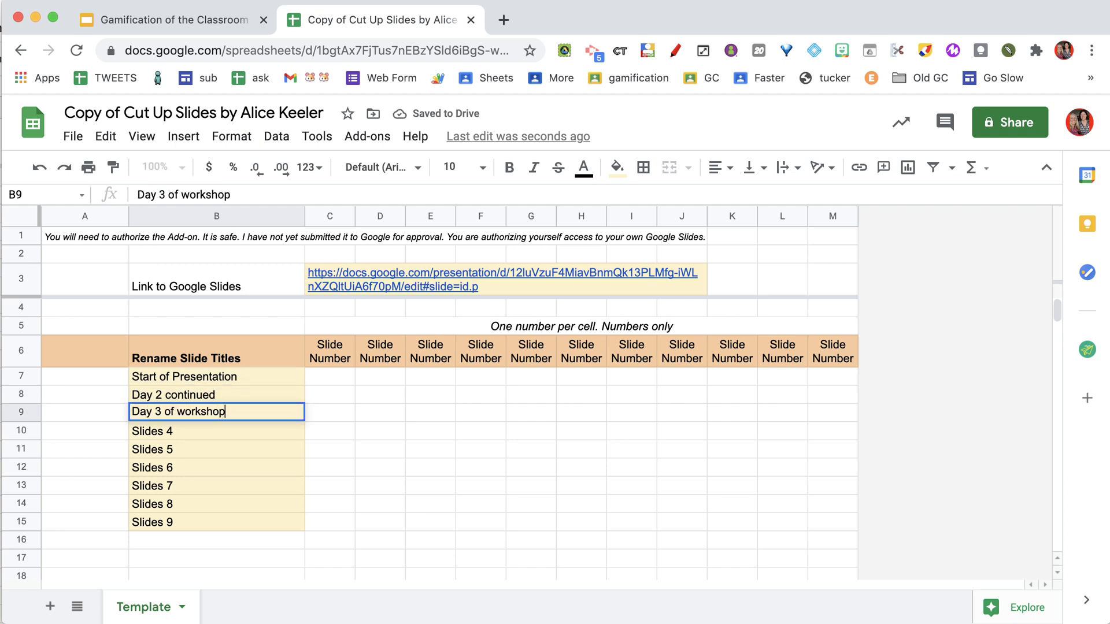
key(Return)
text(Last Days)
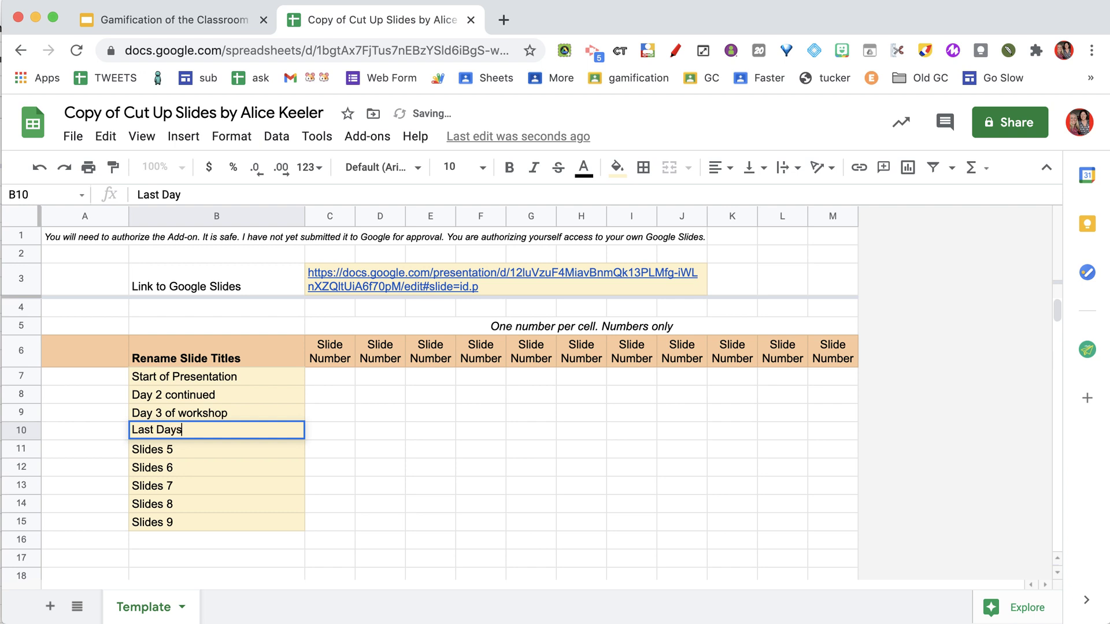
key(Return)
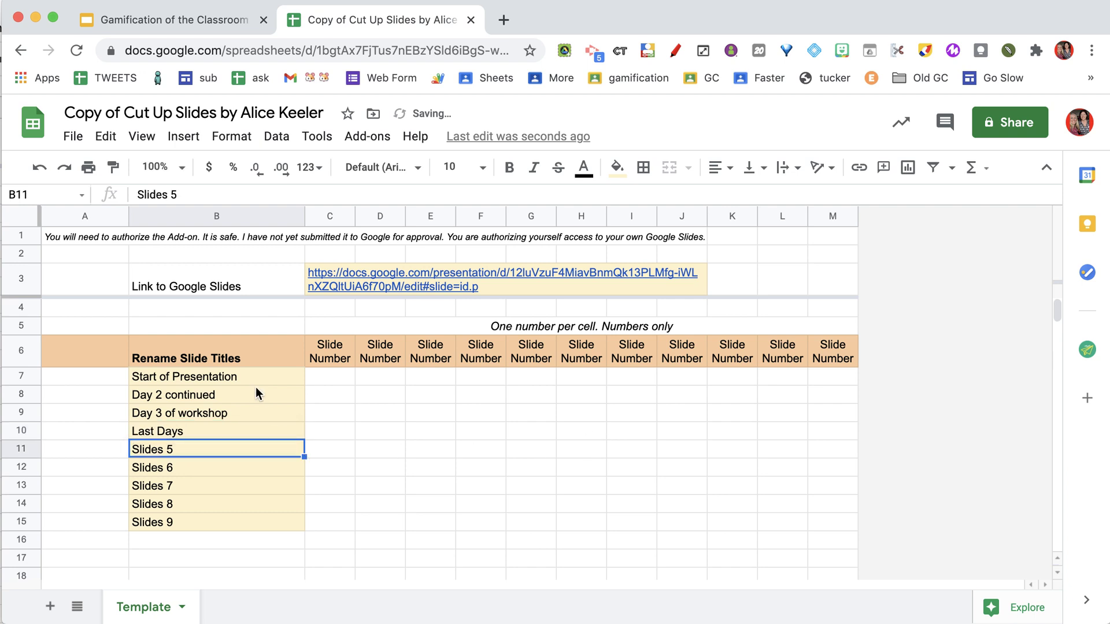
Review the presentation's slide filmstrip against the spreadsheet.
click(172, 19)
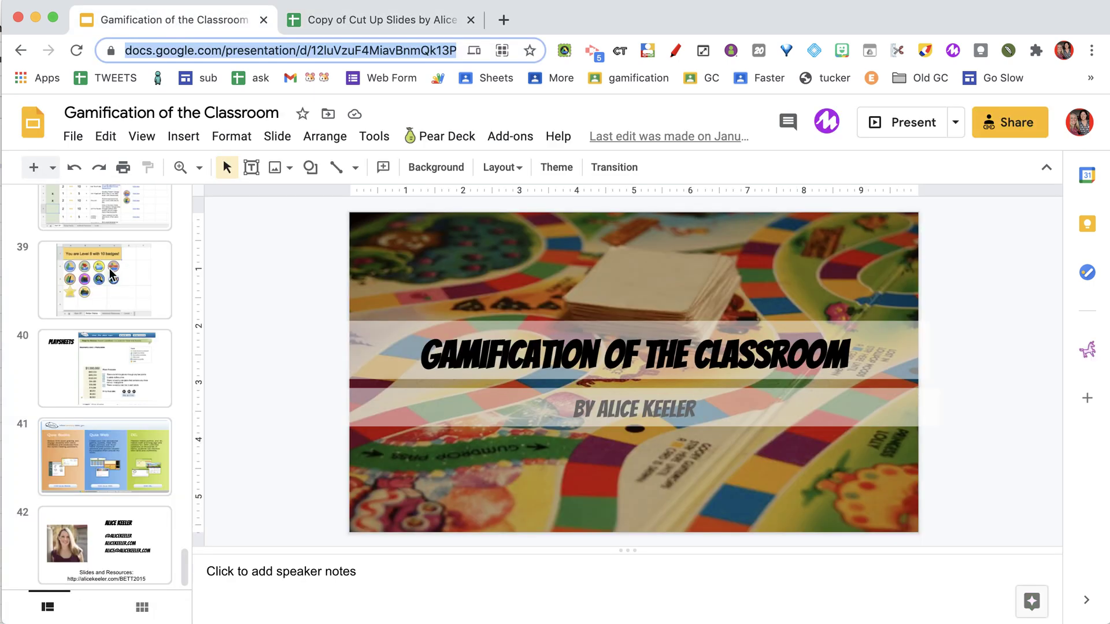
scroll(116, 300, up, 10)
scroll(116, 300, up, 3)
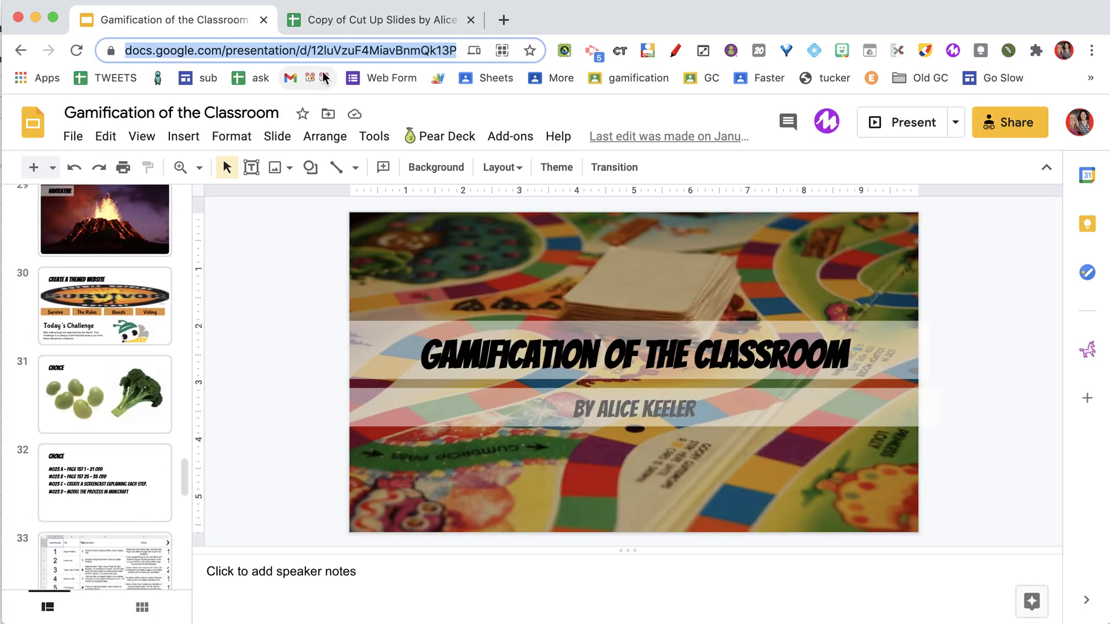
click(335, 26)
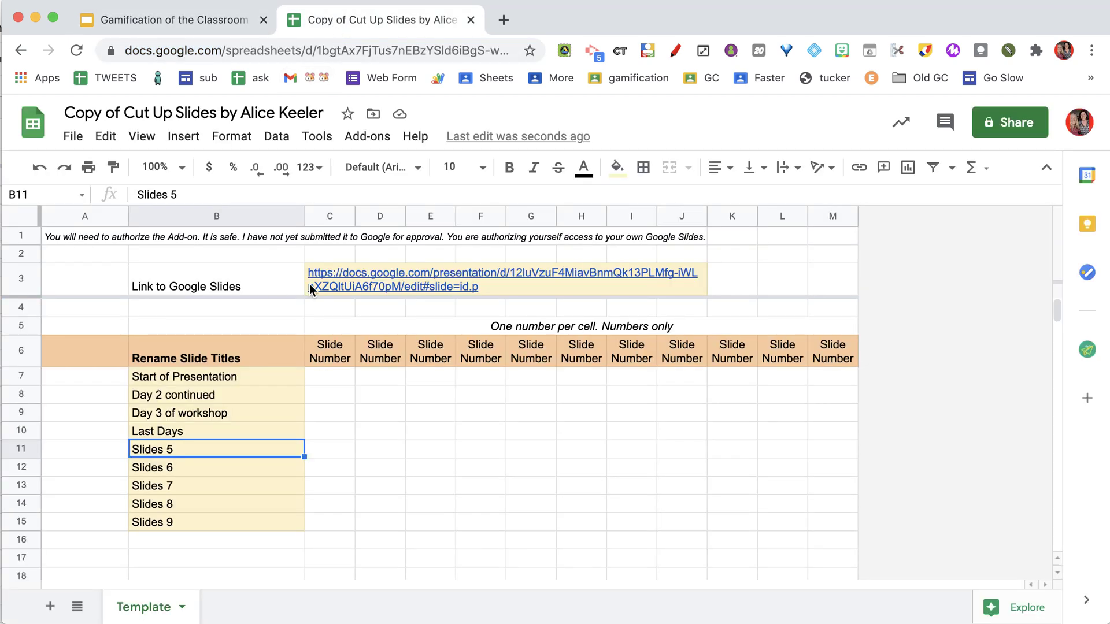
click(228, 20)
scroll(98, 484, down, 10)
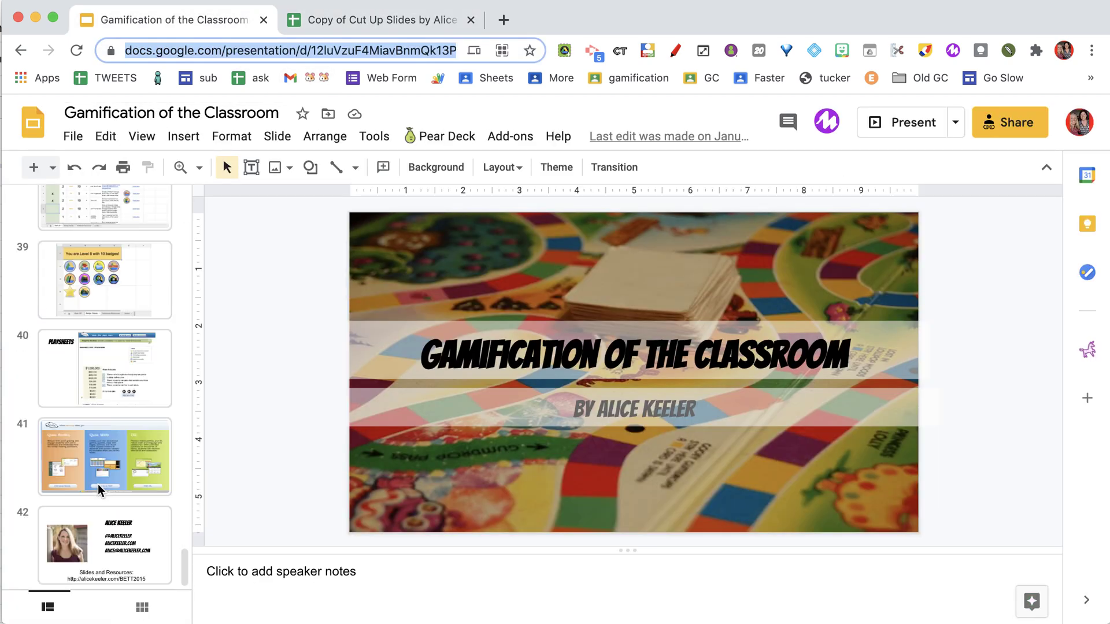
click(381, 23)
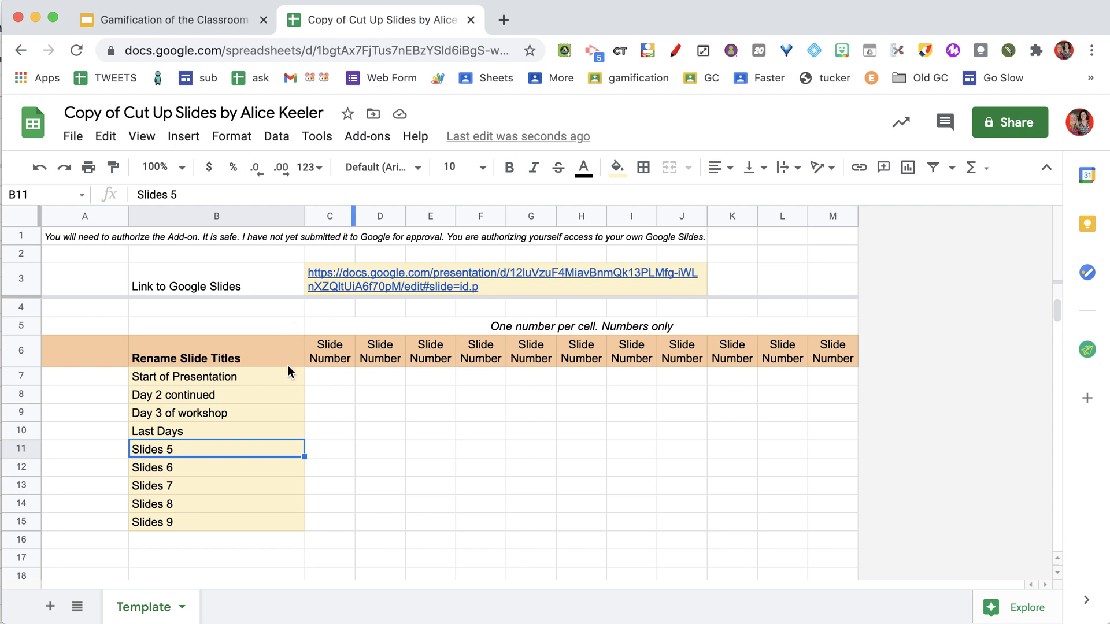
Enter slide numbers 1, 2 and 3 in C7:E7 for Start of Presentation.
click(345, 379)
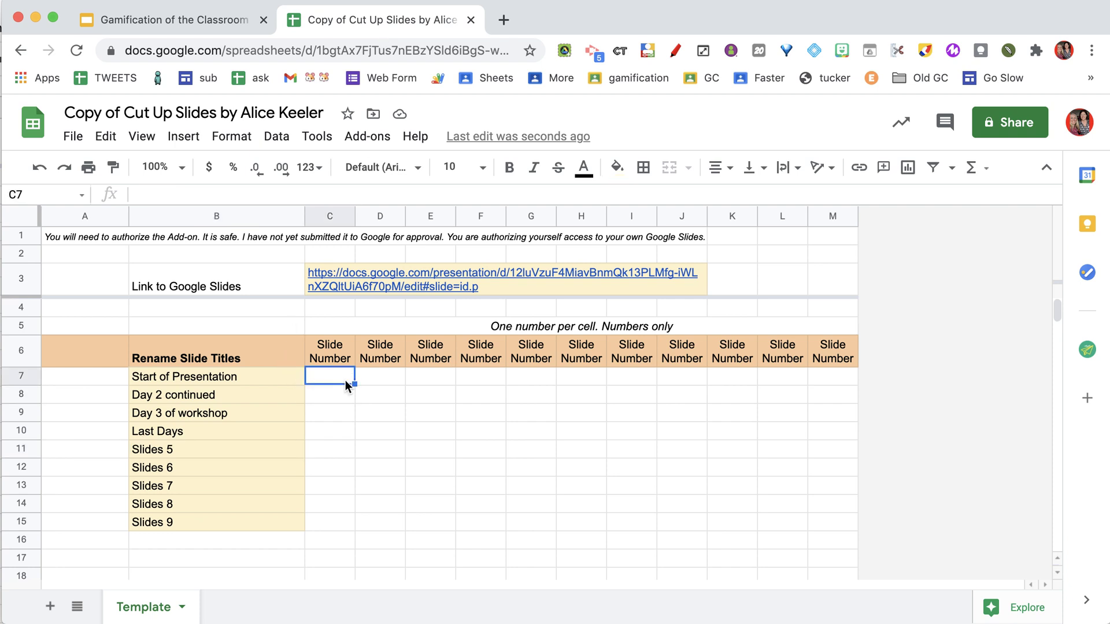
text(1)
key(Tab)
text(2)
key(Tab)
text(3)
key(Tab)
Continue row 7 with slide numbers 4, 5, 6, 7 and 8.
text(4)
key(Tab)
text(5)
key(Tab)
text(6)
key(Tab)
text(7)
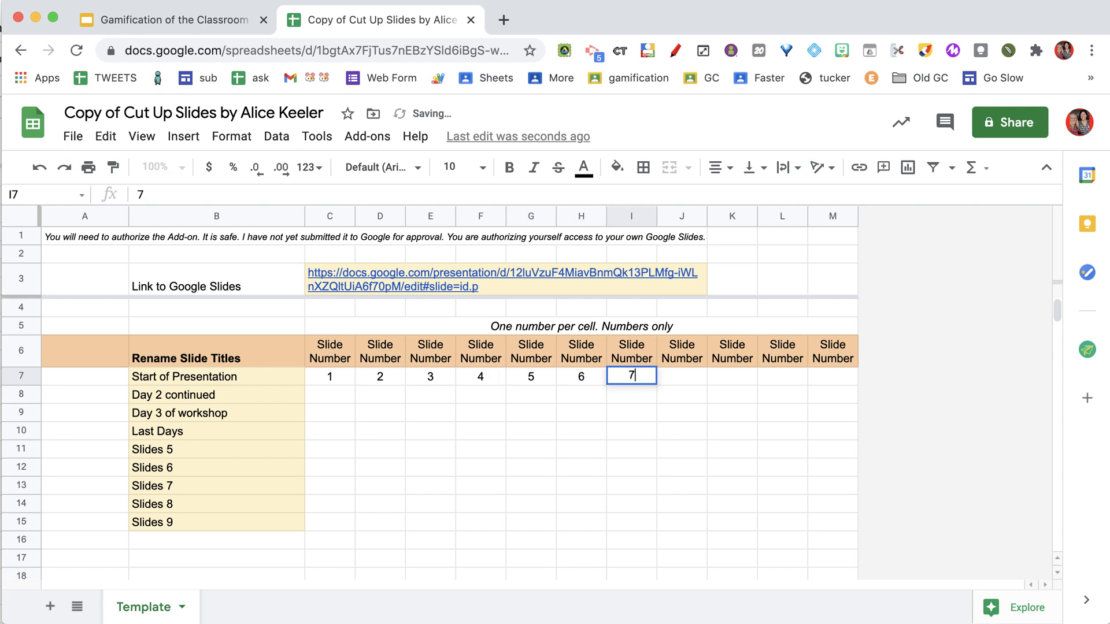
key(Tab)
text(8)
key(Tab)
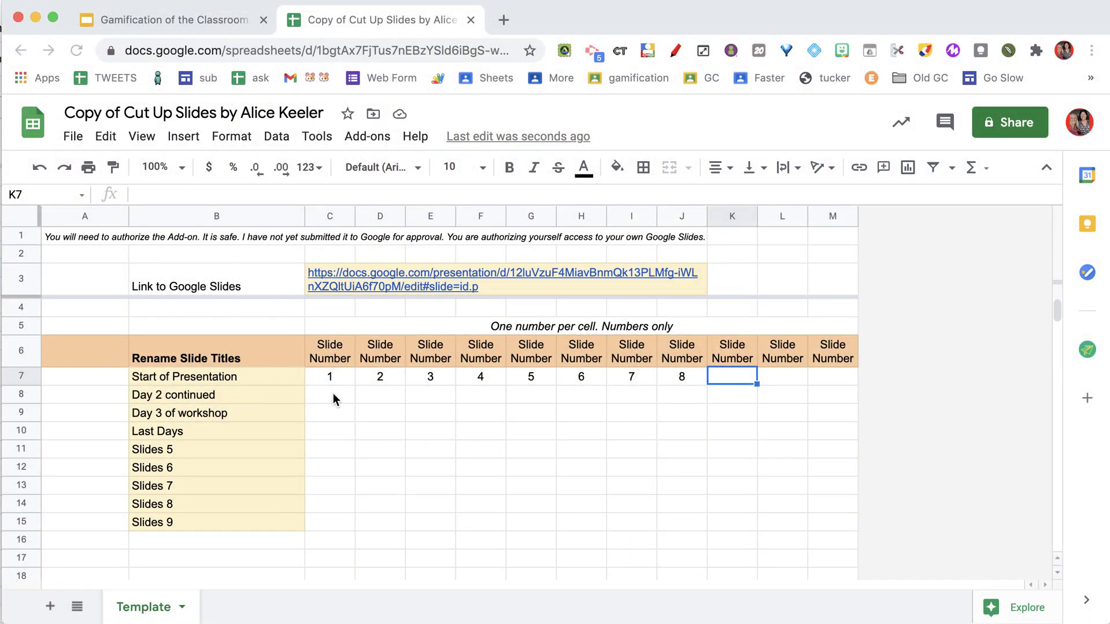
Enter slide 1 in C8 for Day 2 continued.
click(333, 394)
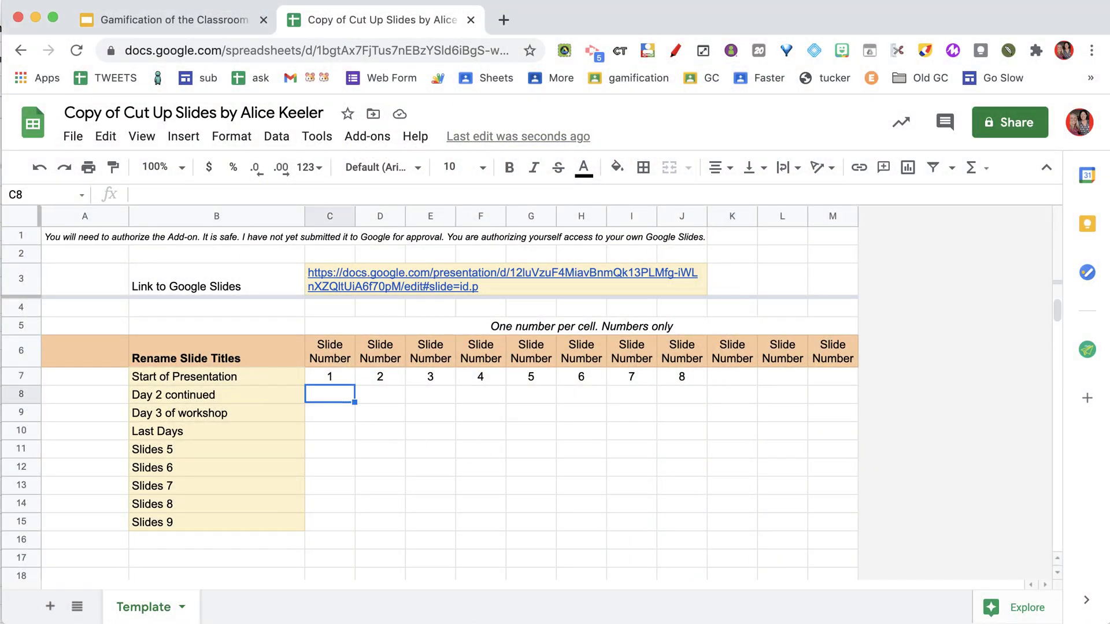
text(1)
click(363, 446)
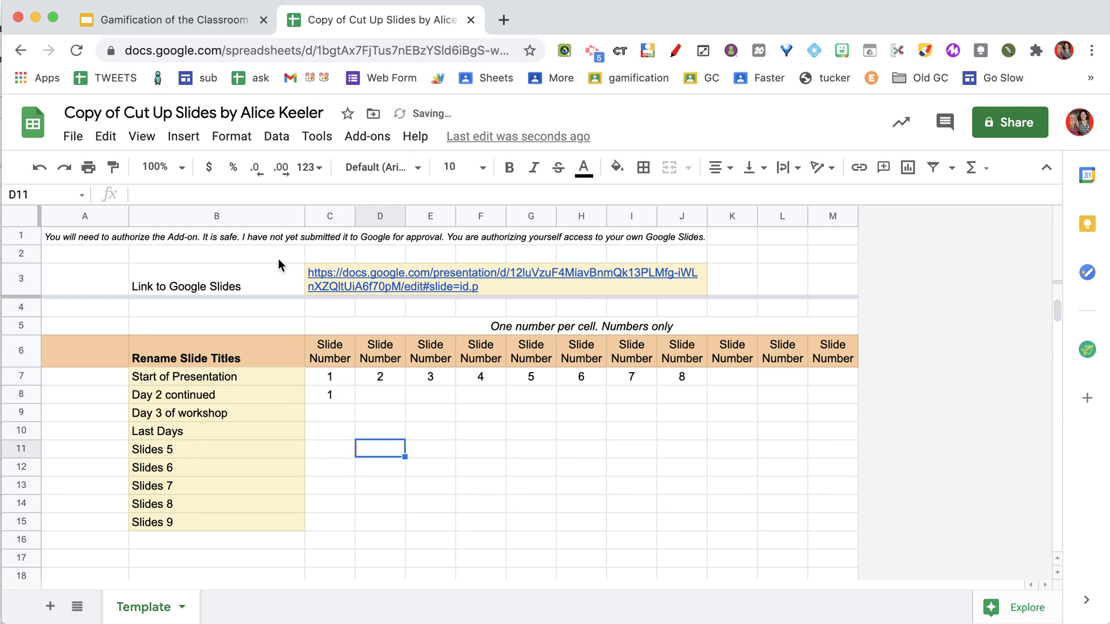
Add slide 42 in K7 to the Start of Presentation group.
click(204, 18)
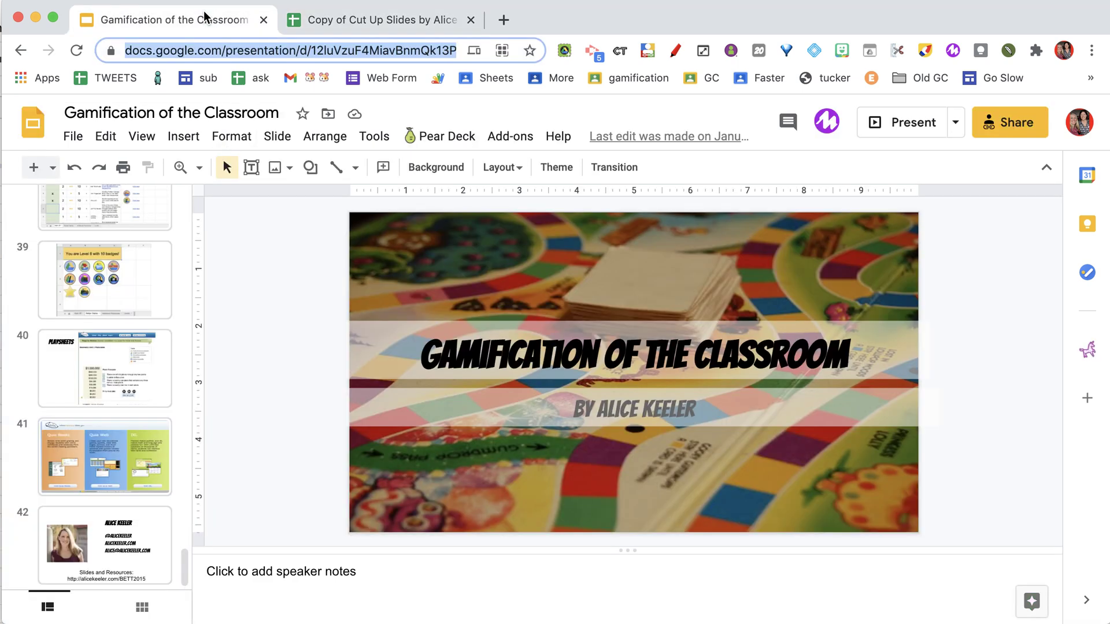
click(341, 19)
click(728, 375)
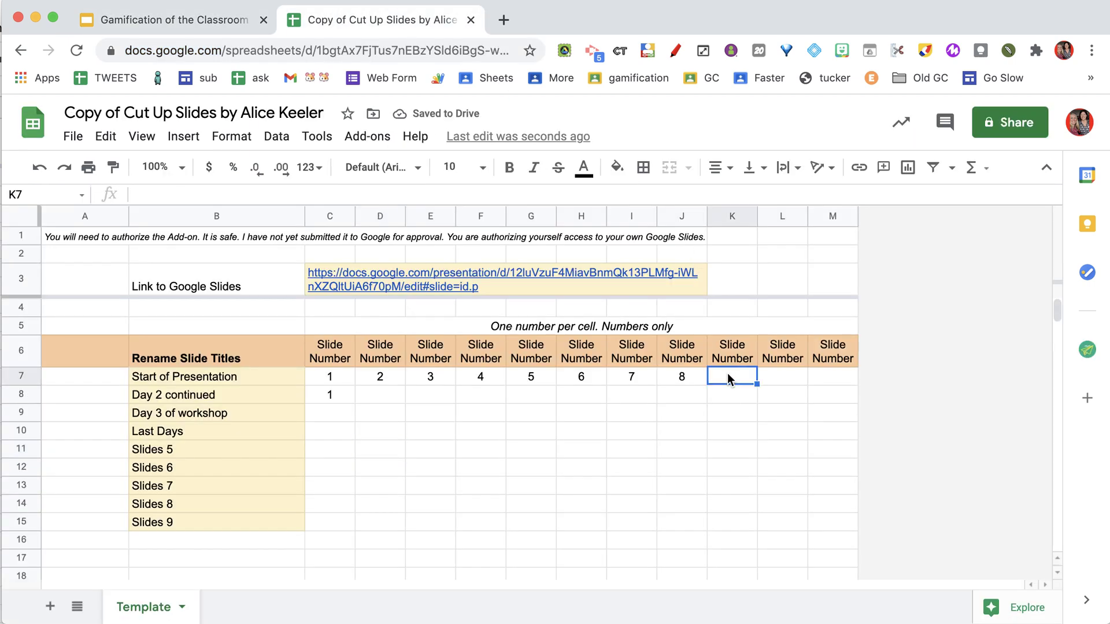
text(42)
click(634, 438)
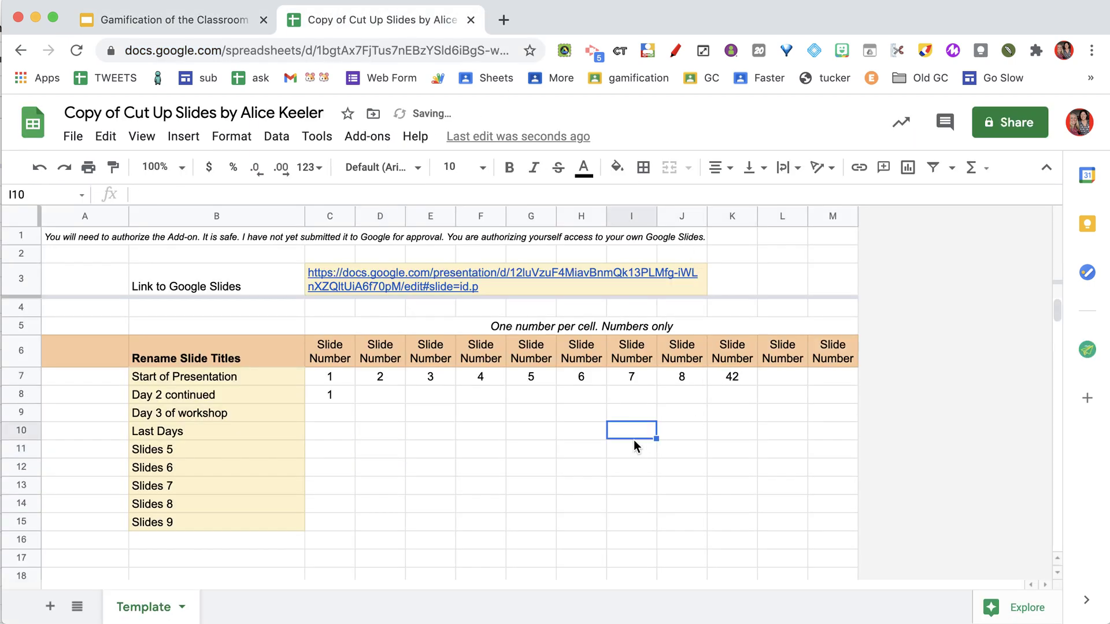
Enter slides 9, 10, 11 and 42 in D8:G8 for Day 2 continued.
click(387, 392)
text(9)
key(Tab)
text(1)
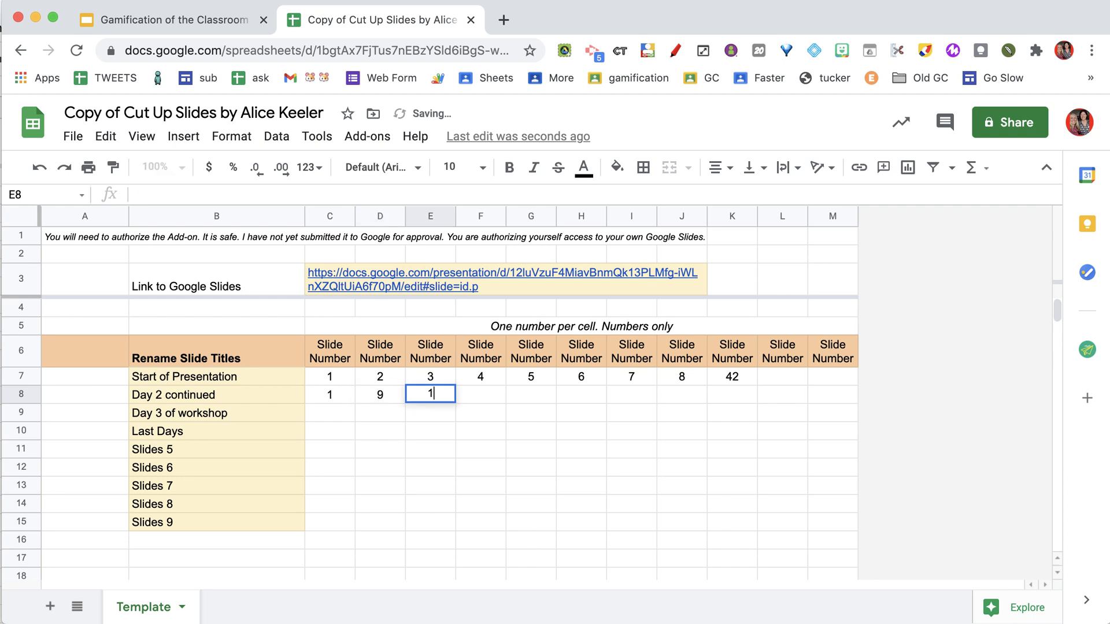
text(0)
key(Tab)
text(11)
key(Tab)
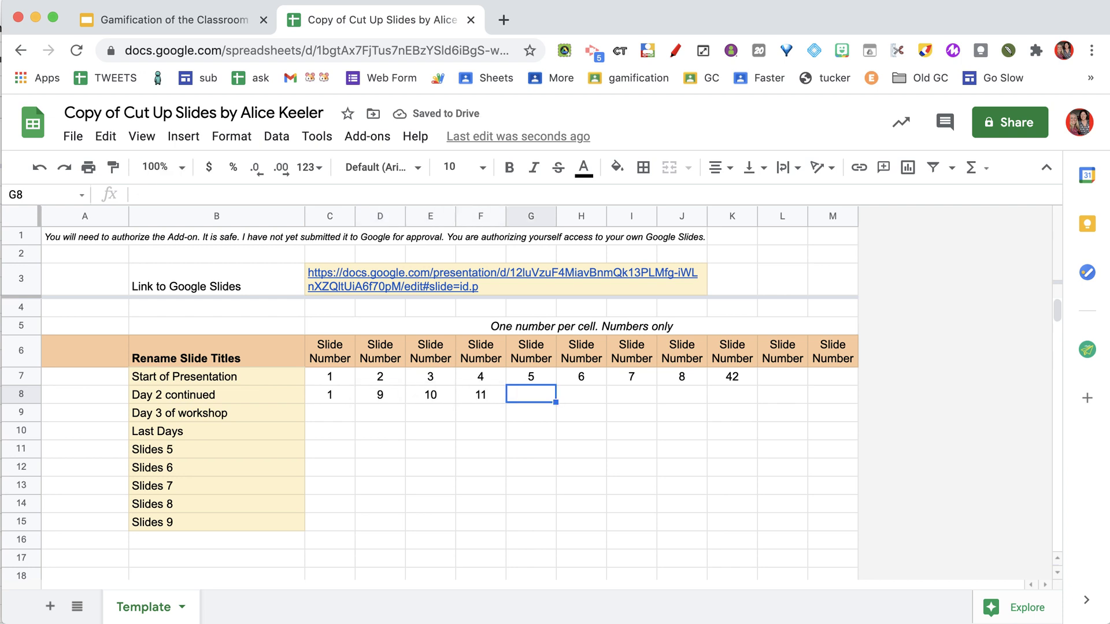
text(42)
key(Return)
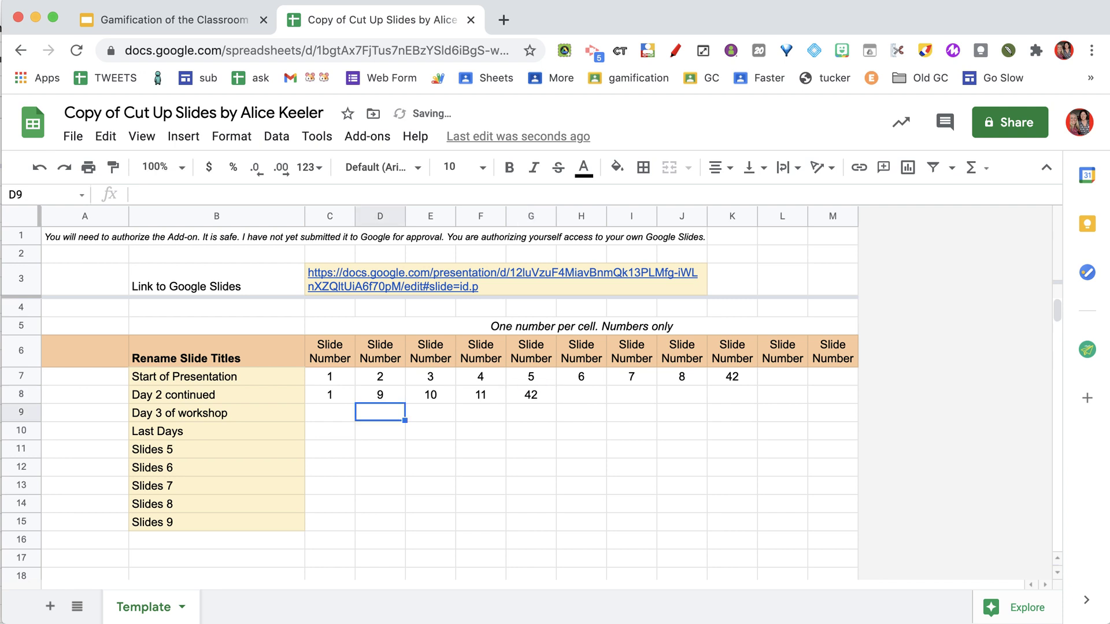
click(333, 414)
Enter slides 1, 12 through 20, and 42 across row 9 for Day 3 of workshop.
text(1)
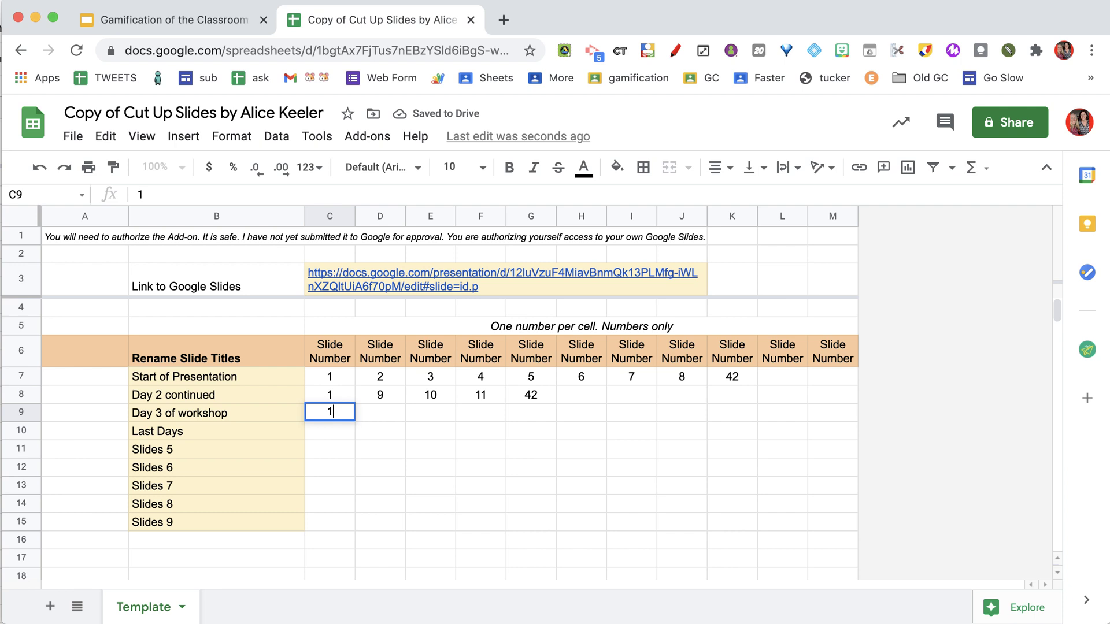
key(Tab)
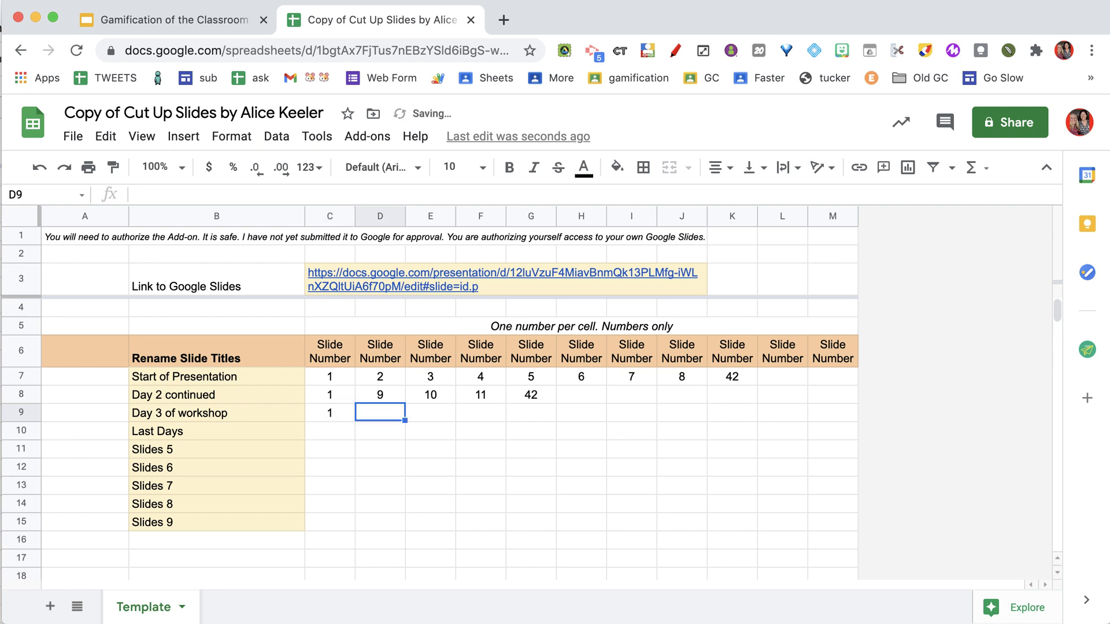
text(12)
key(Tab)
text(13)
key(Tab)
text(14)
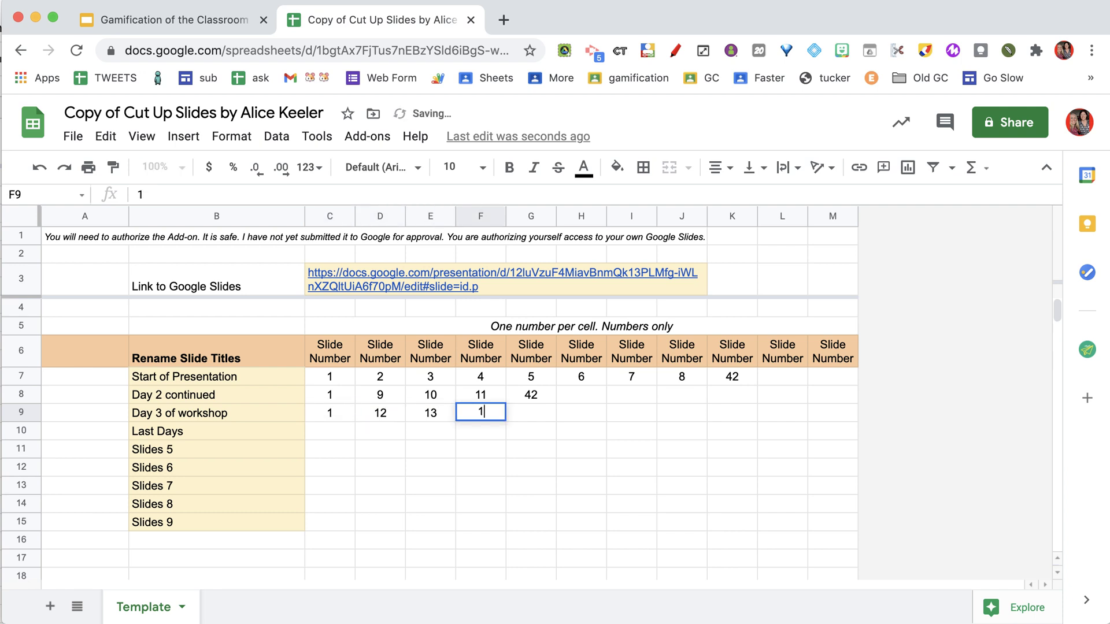
key(Tab)
text(15)
key(Tab)
text(16)
key(Tab)
text(17)
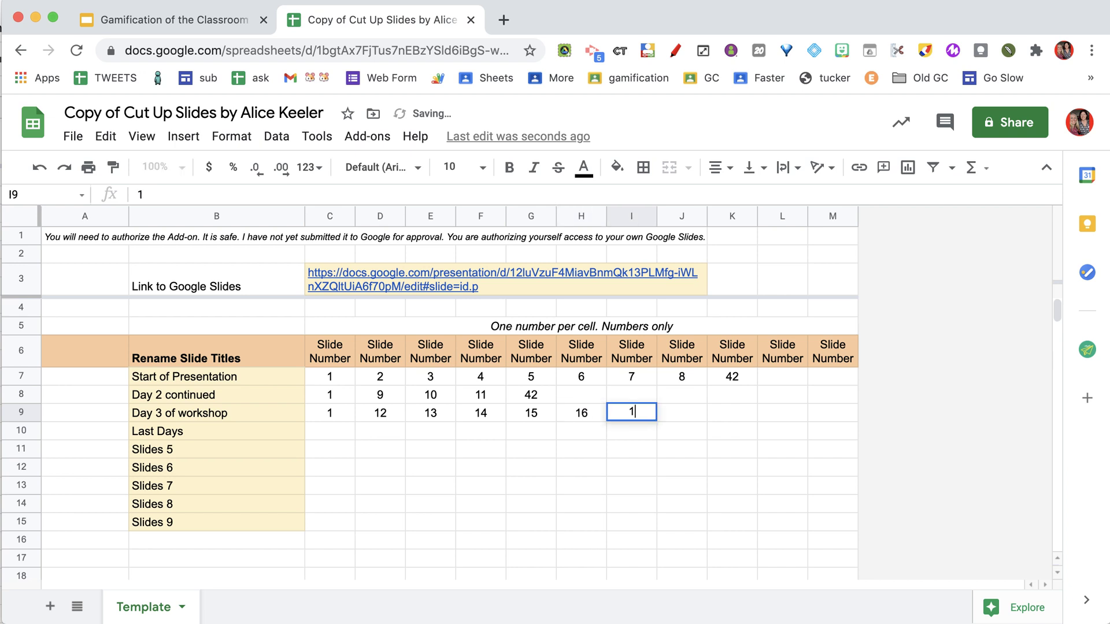
key(Tab)
text(18)
key(Tab)
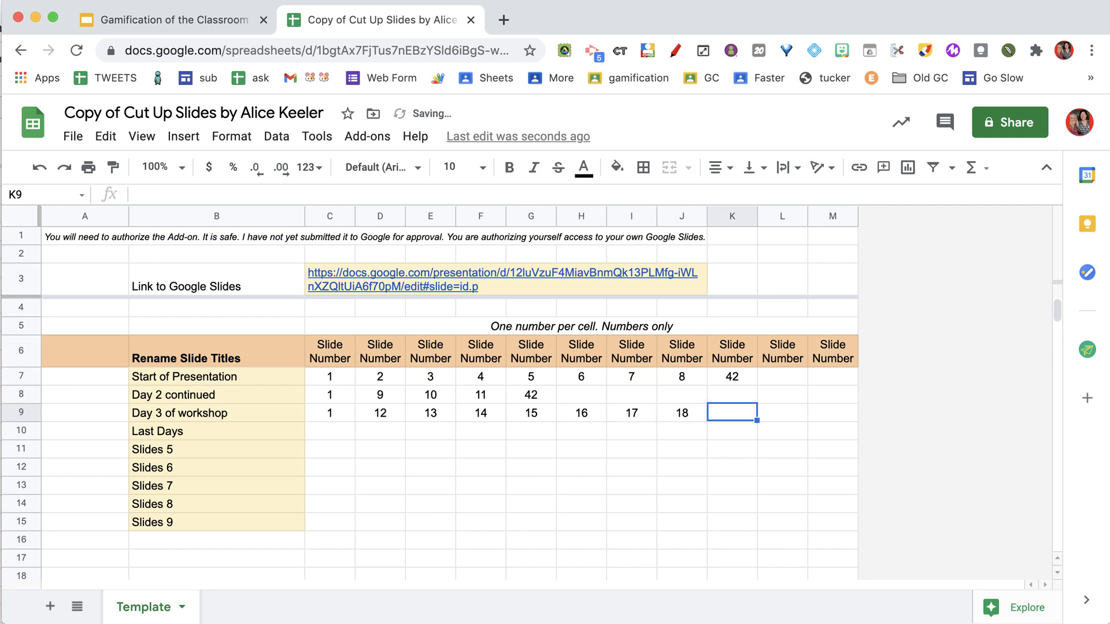
text(19)
key(Tab)
text(10)
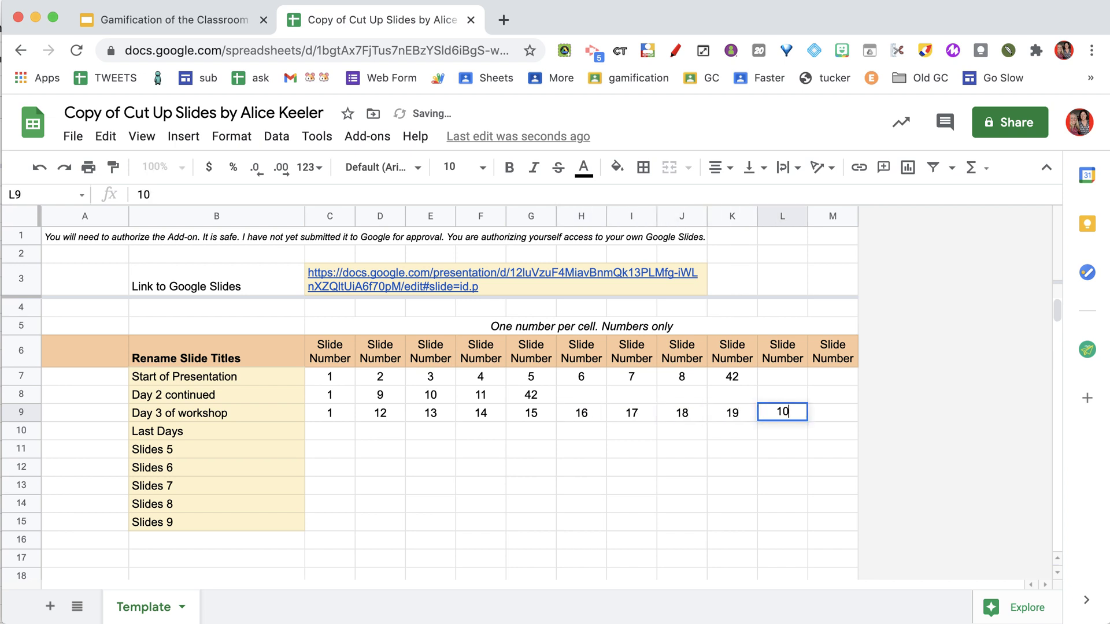
text(0)
key(Tab)
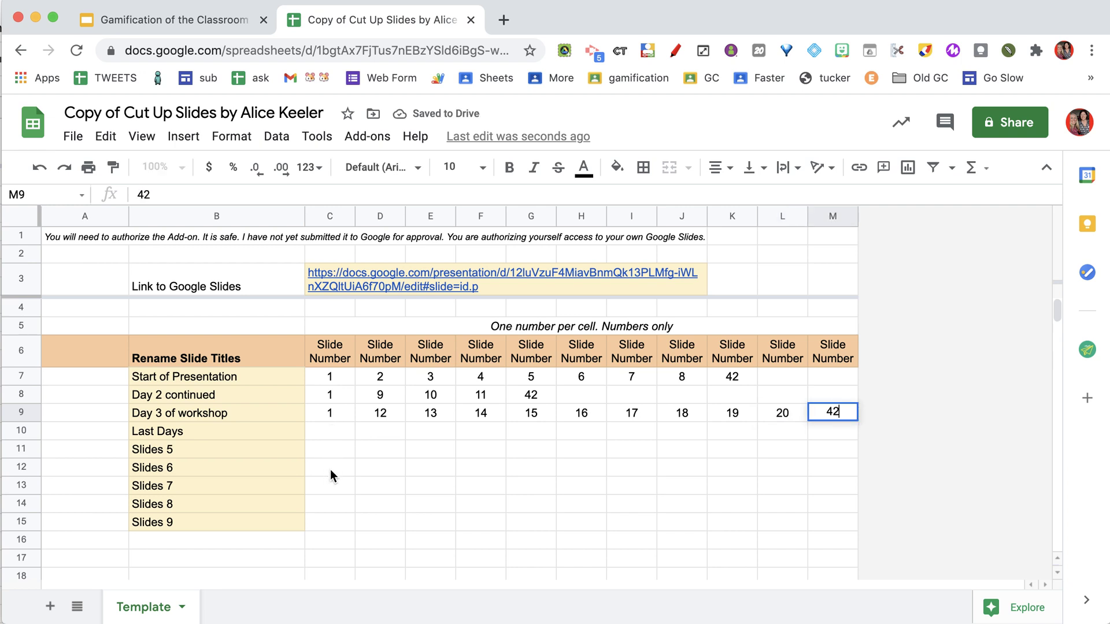
click(361, 500)
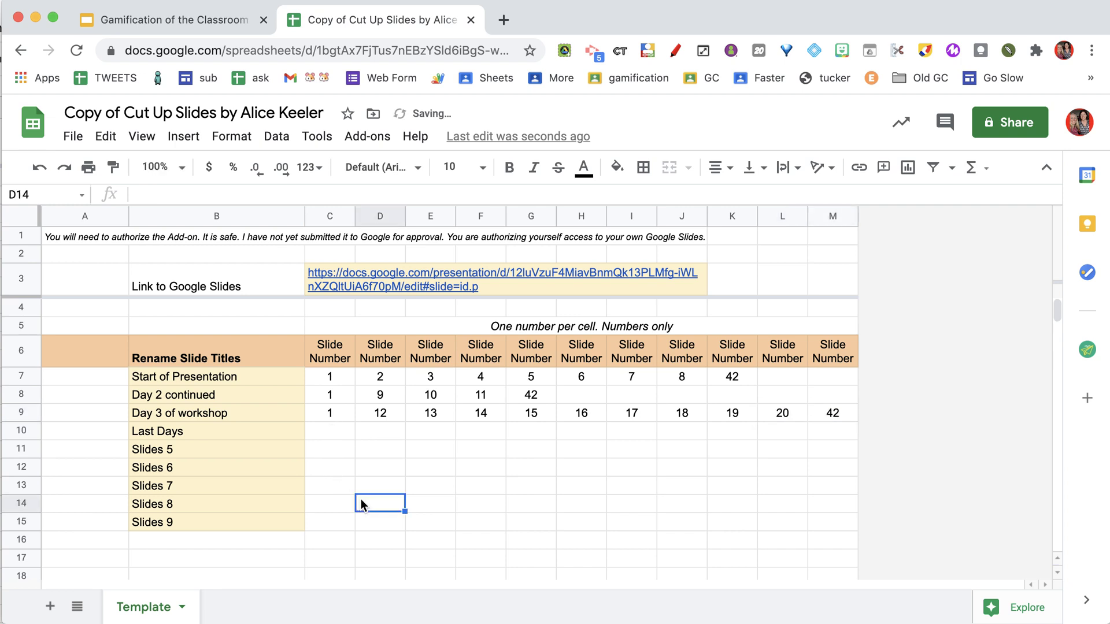
click(332, 433)
Enter slide numbers 1, 21 and 22 in C10:E10 for Last Days.
text(1)
key(Tab)
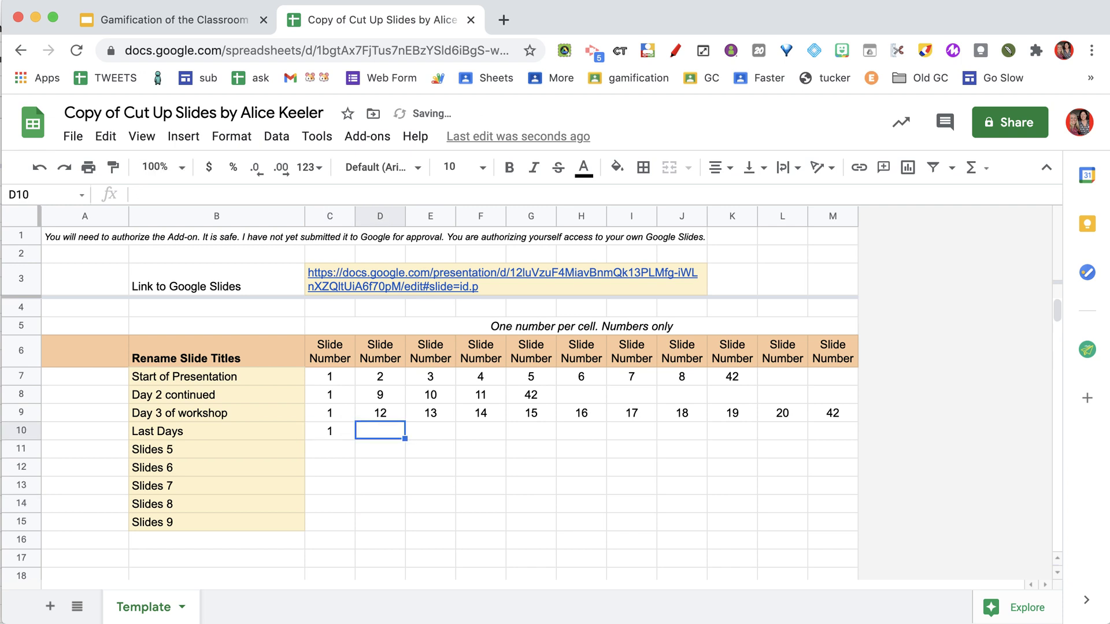
text(21)
key(Tab)
text(22)
key(Tab)
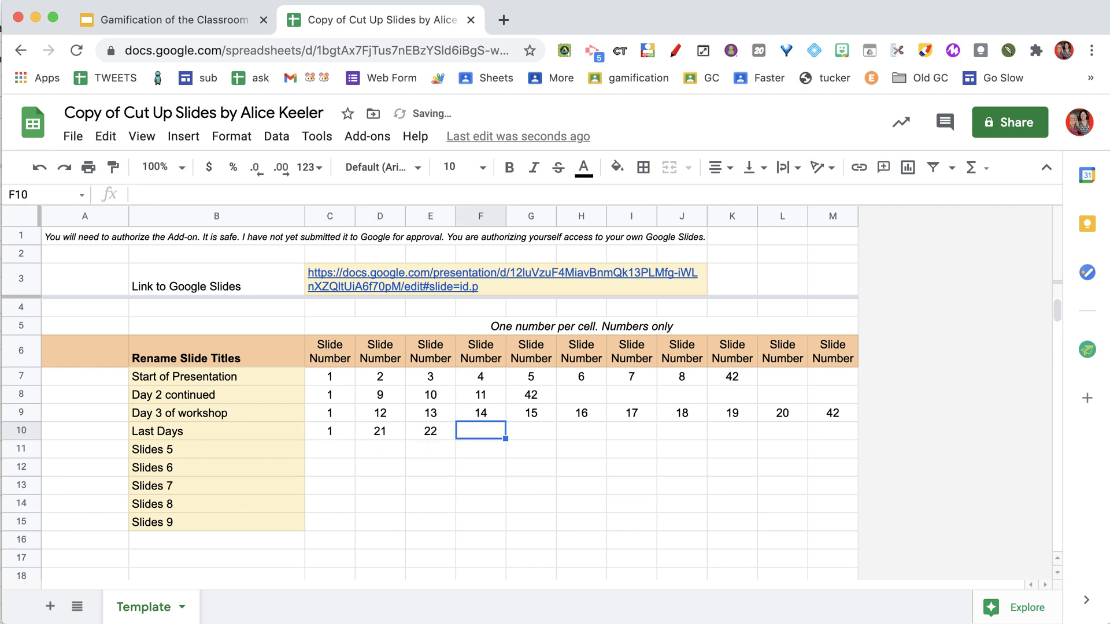
text(34)
key(Tab)
text(34)
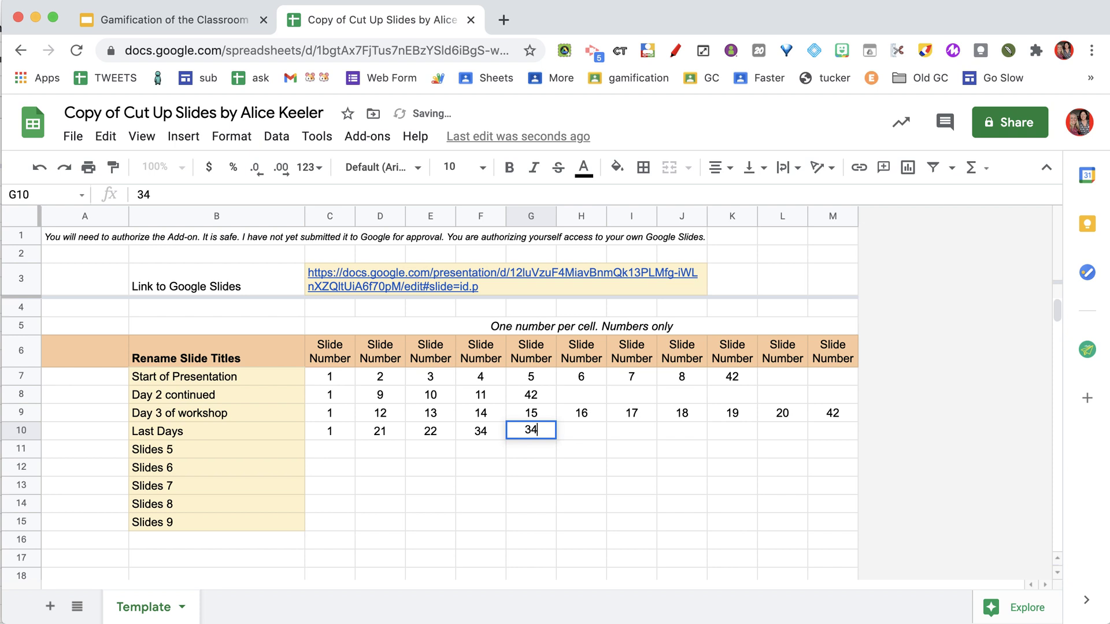
key(Tab)
Correct F10 to 23 and fill the series through slide 30 in M10.
click(480, 441)
text(1)
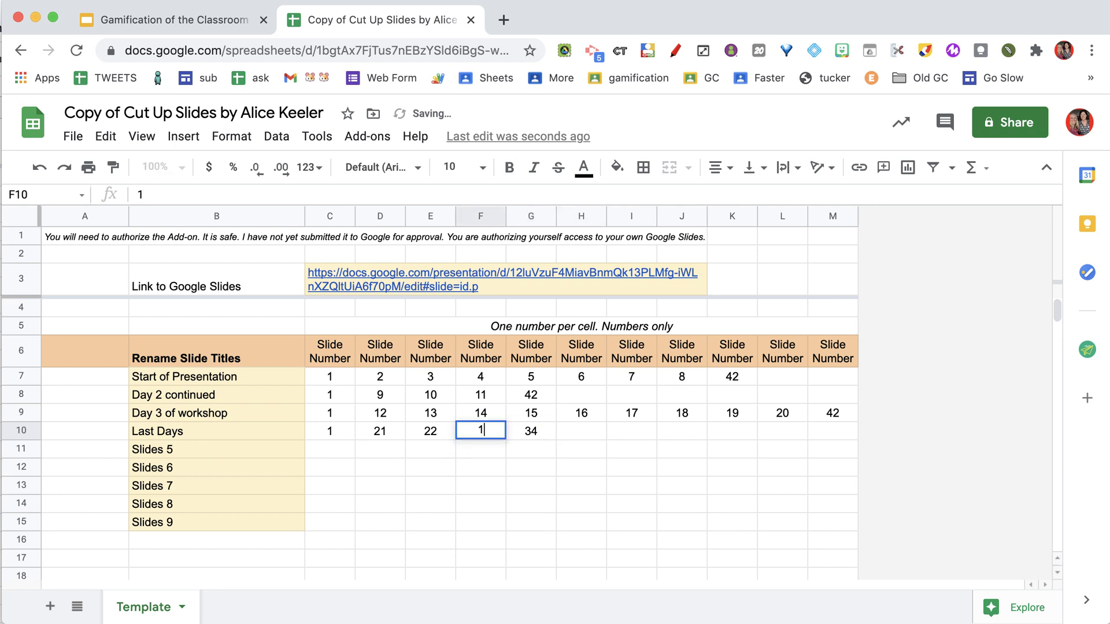
key(BackSpace)
text(23)
key(Return)
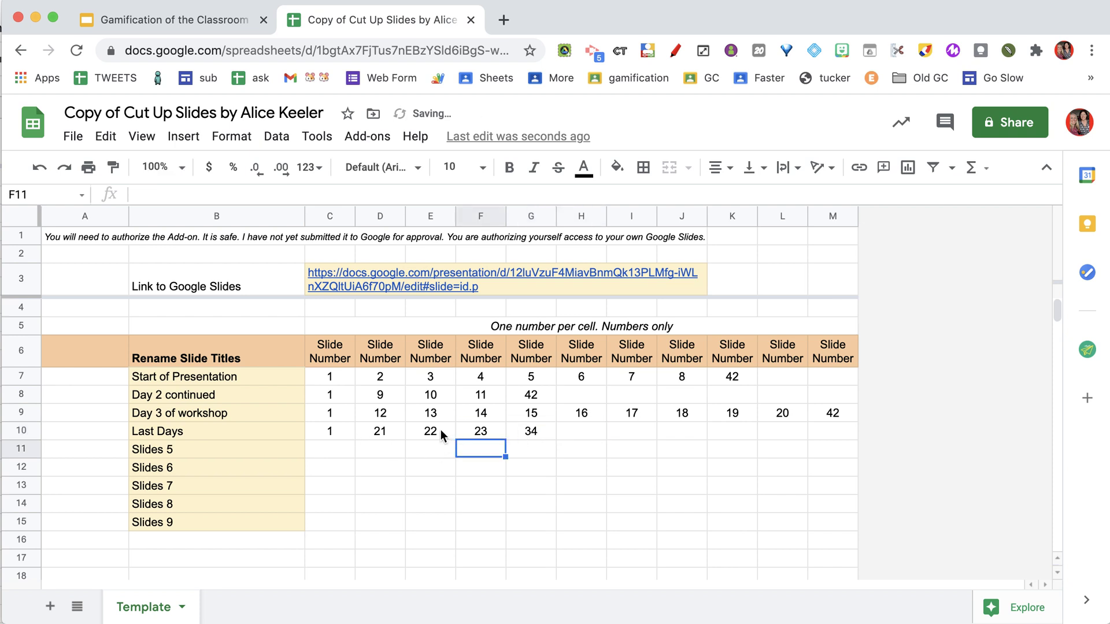
drag(440, 428, 882, 427)
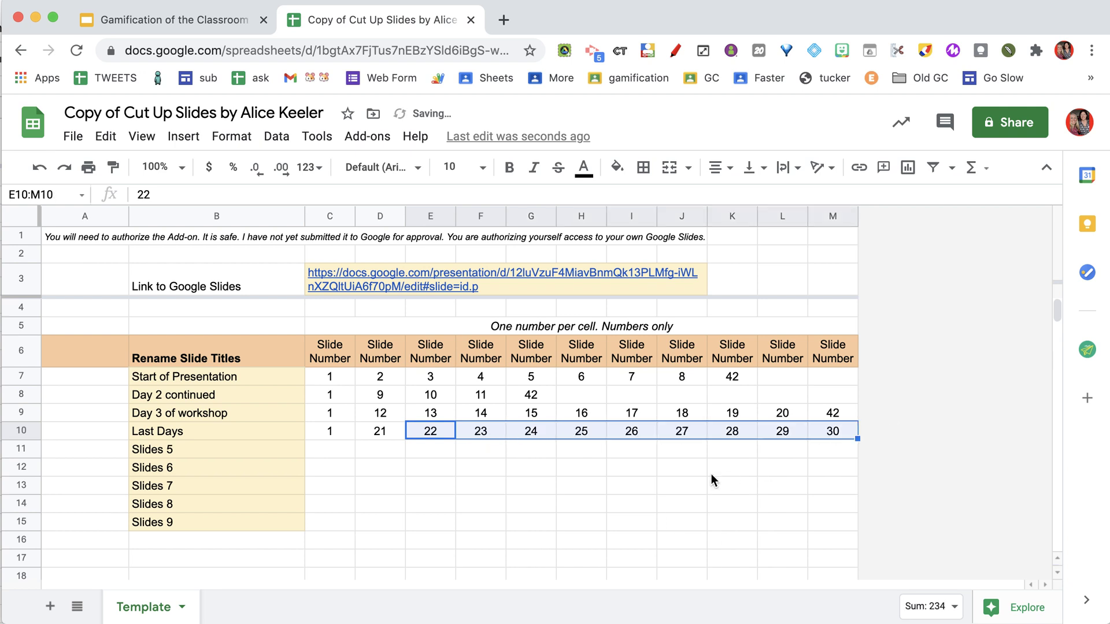
click(831, 217)
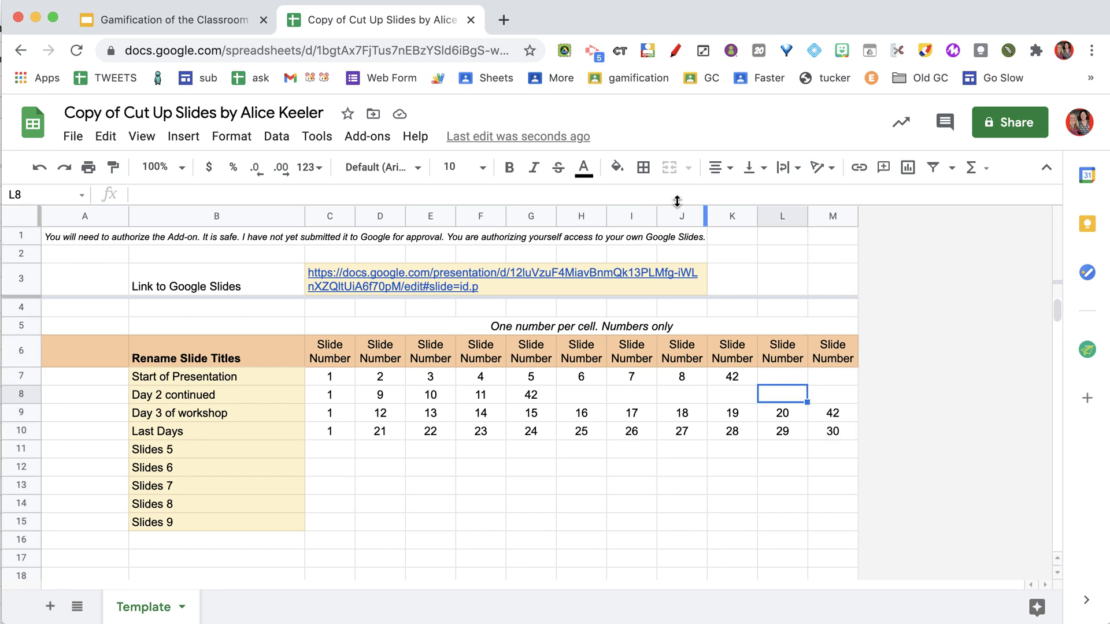
Insert five new columns to the right of column M.
drag(612, 213, 830, 218)
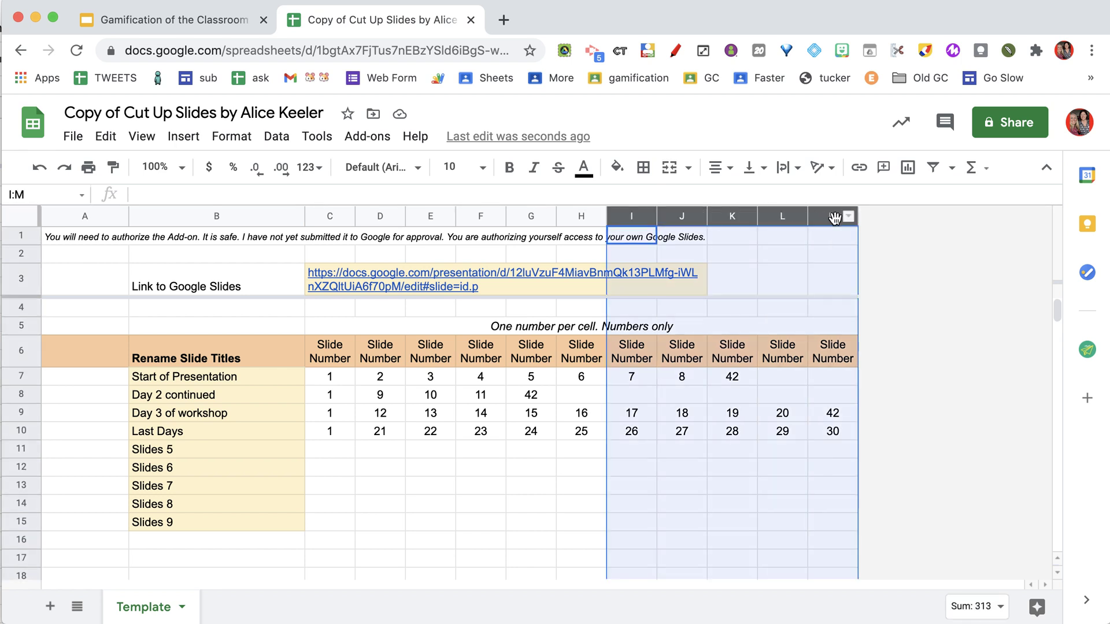
right_click(832, 217)
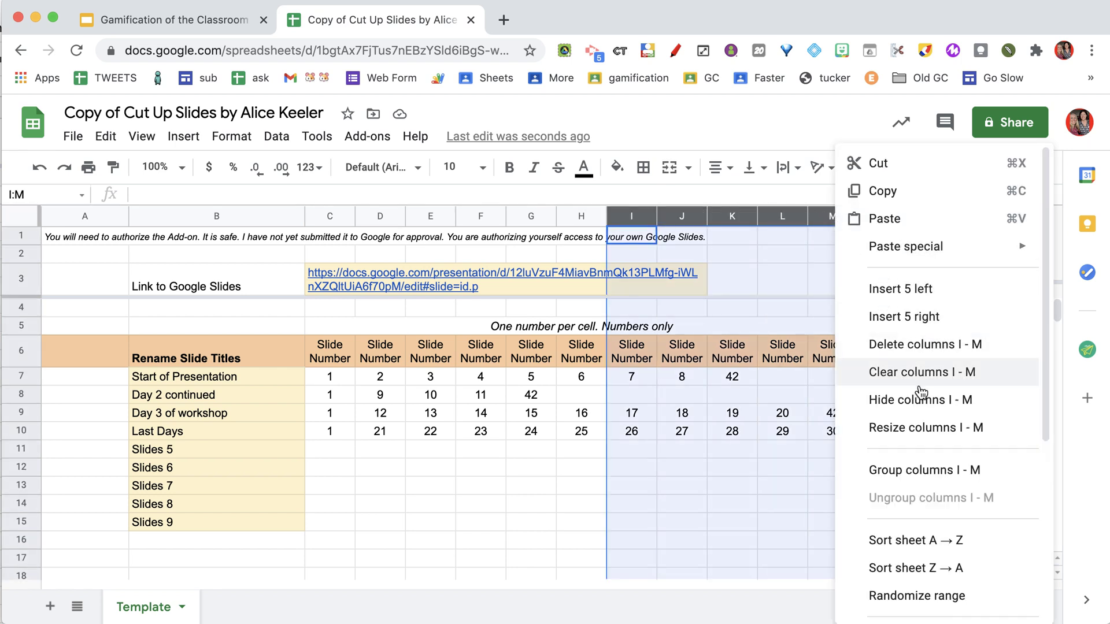
click(921, 322)
Extend Last Days with slides 31 through 34, ending with 42 in R10.
click(874, 434)
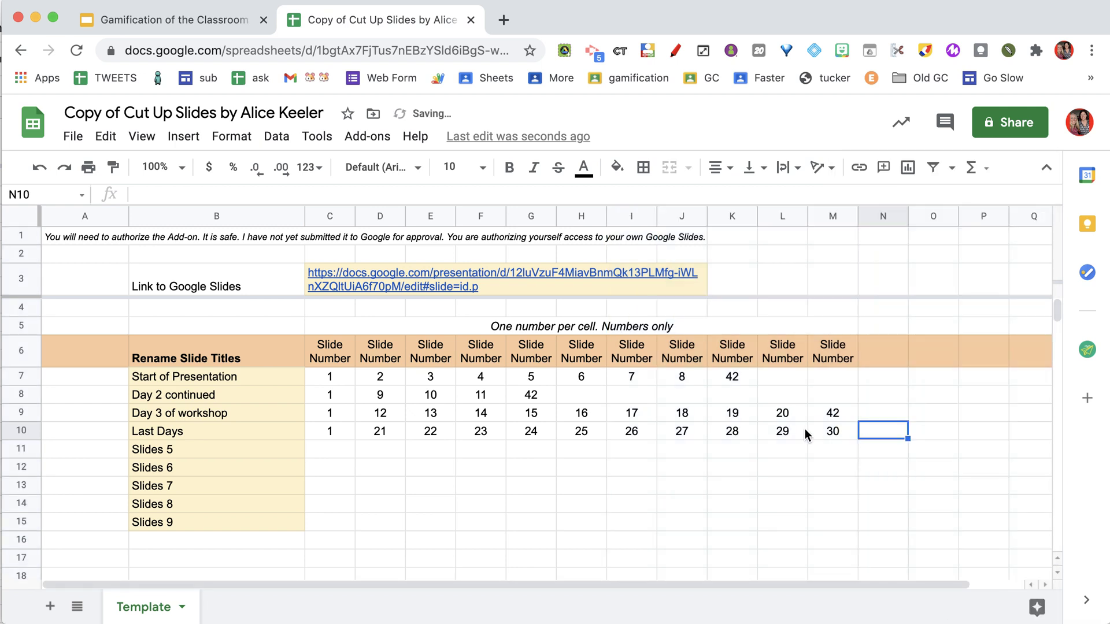
drag(783, 431, 1002, 441)
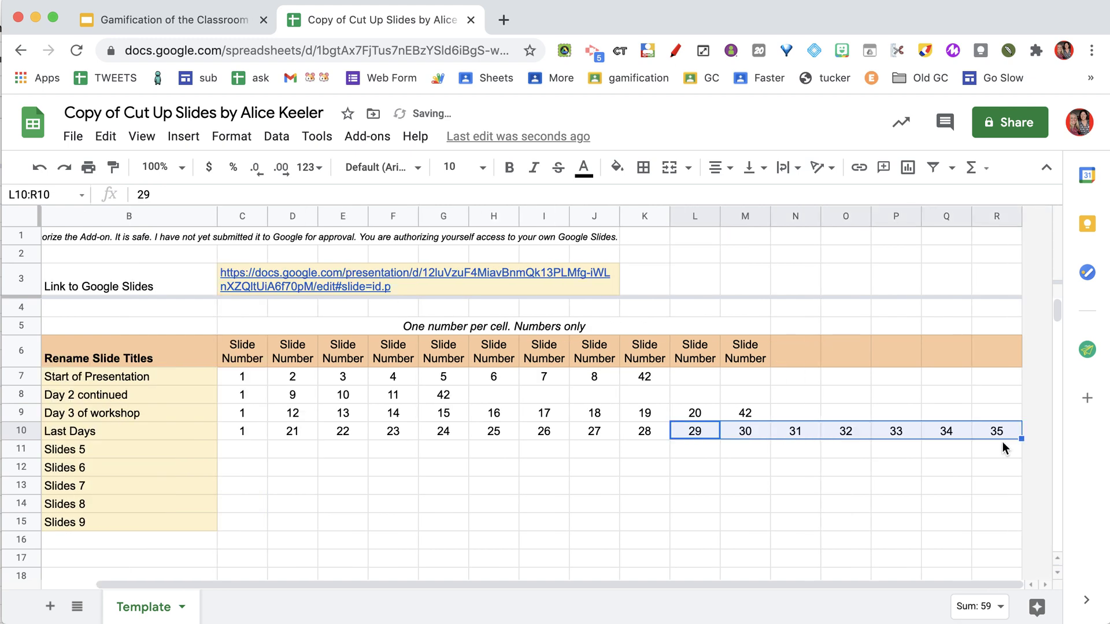
click(991, 434)
text(42)
key(Return)
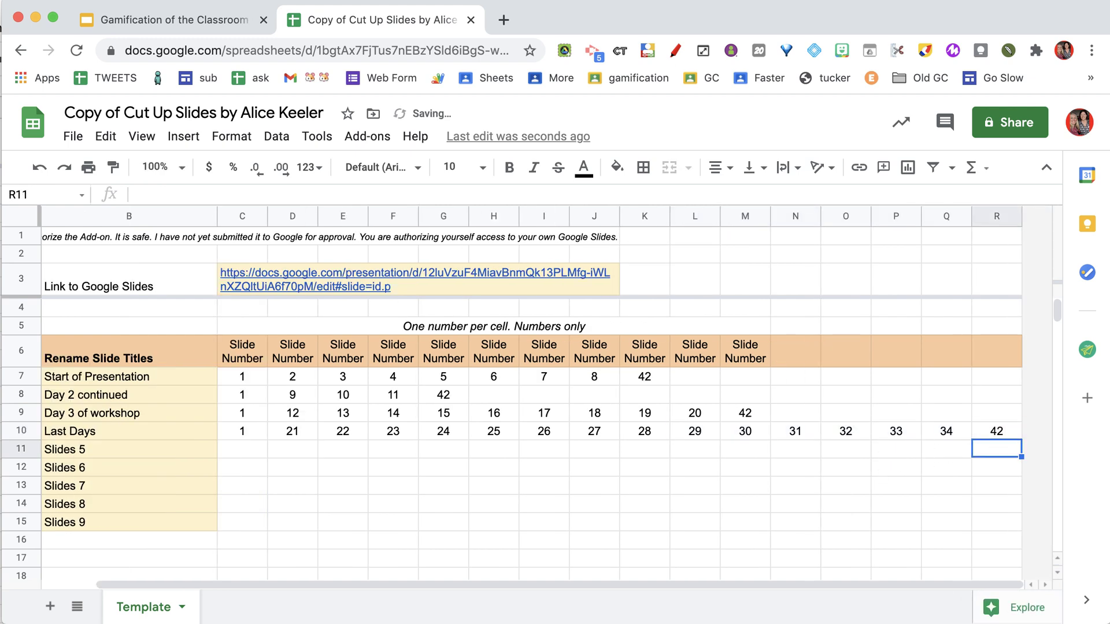
scroll(715, 501, left, 2)
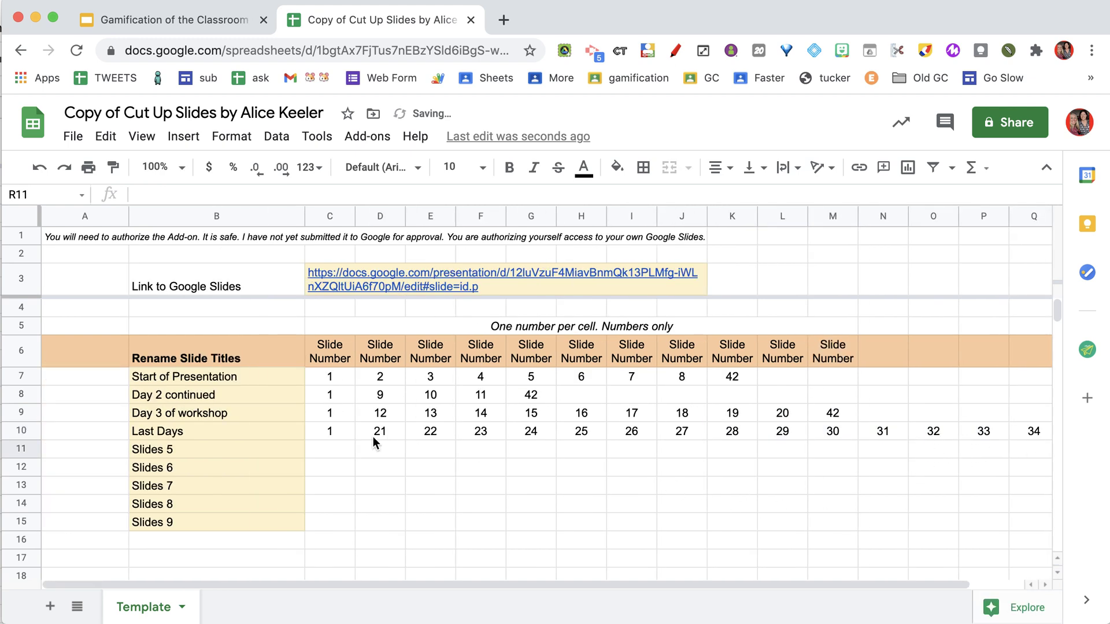
drag(272, 379, 277, 436)
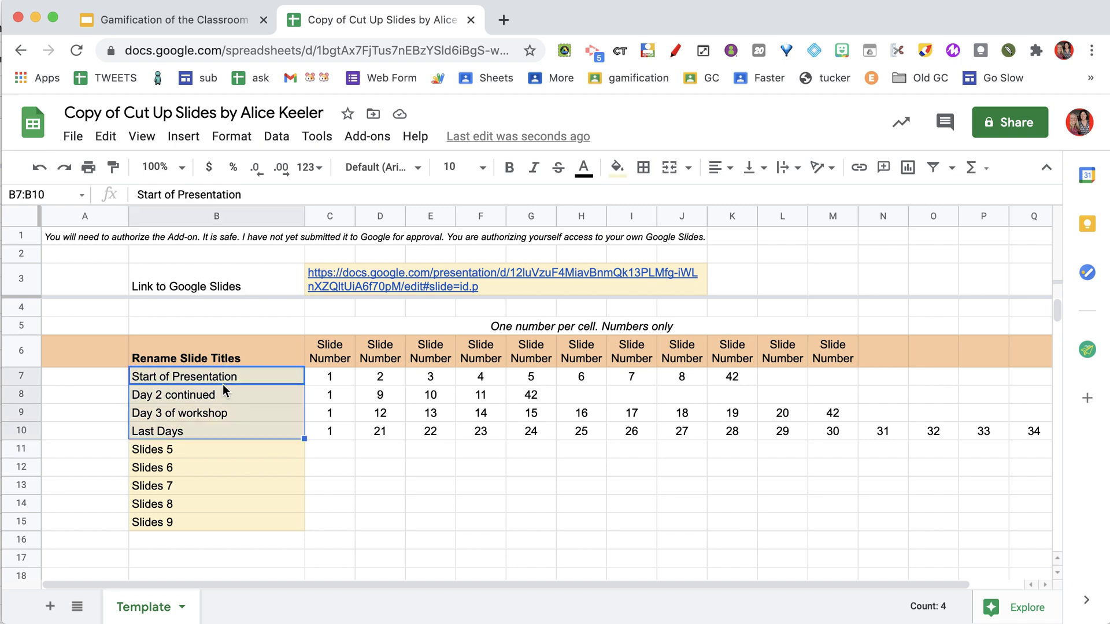
click(462, 448)
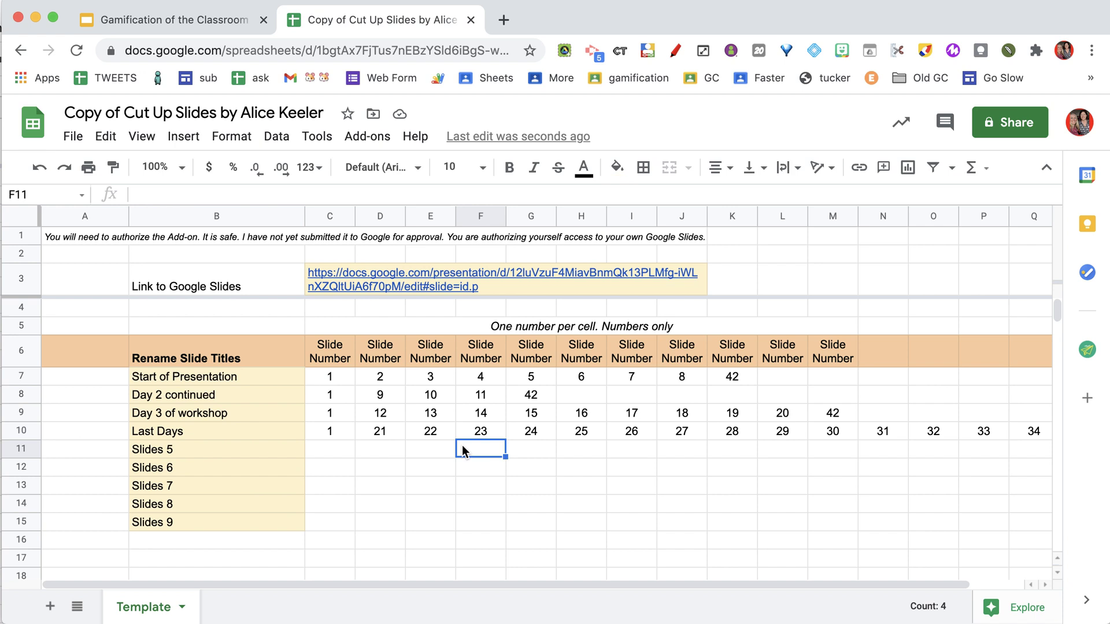
click(442, 415)
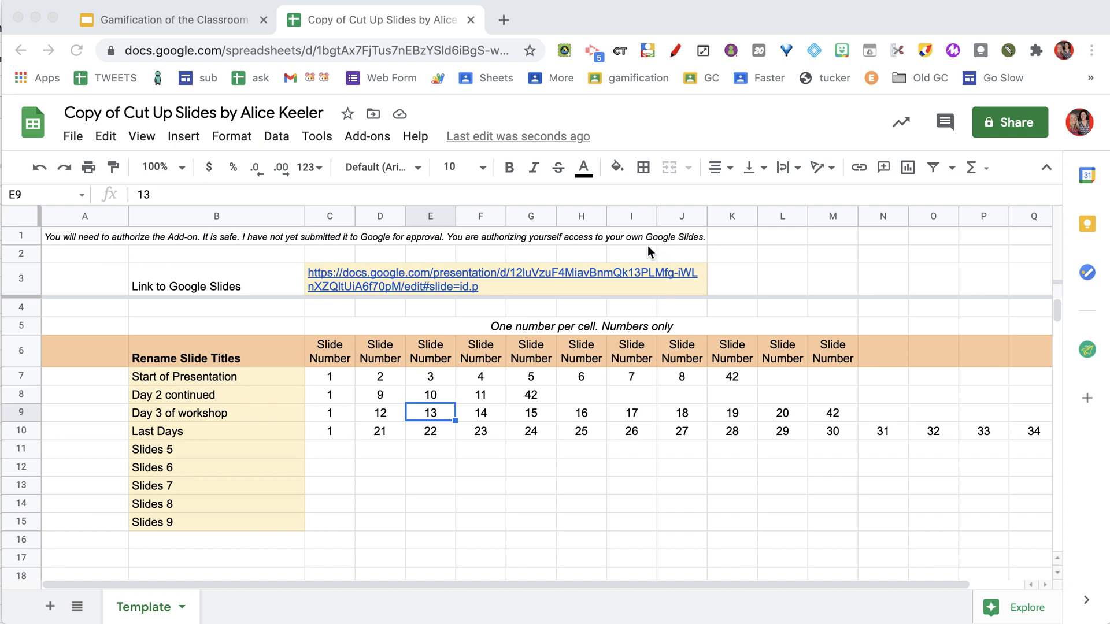
Run the Cut Up Slides add-on to generate the 'Start of Presentation created 3/4' deck and List 3/4 sheet.
click(370, 139)
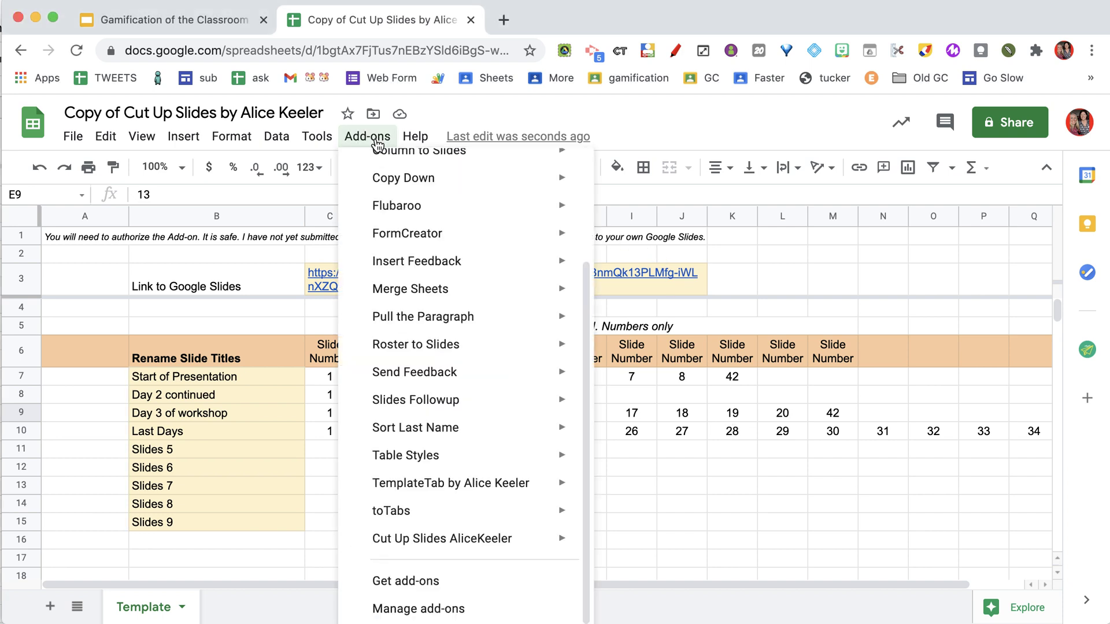
mouse_move(424, 540)
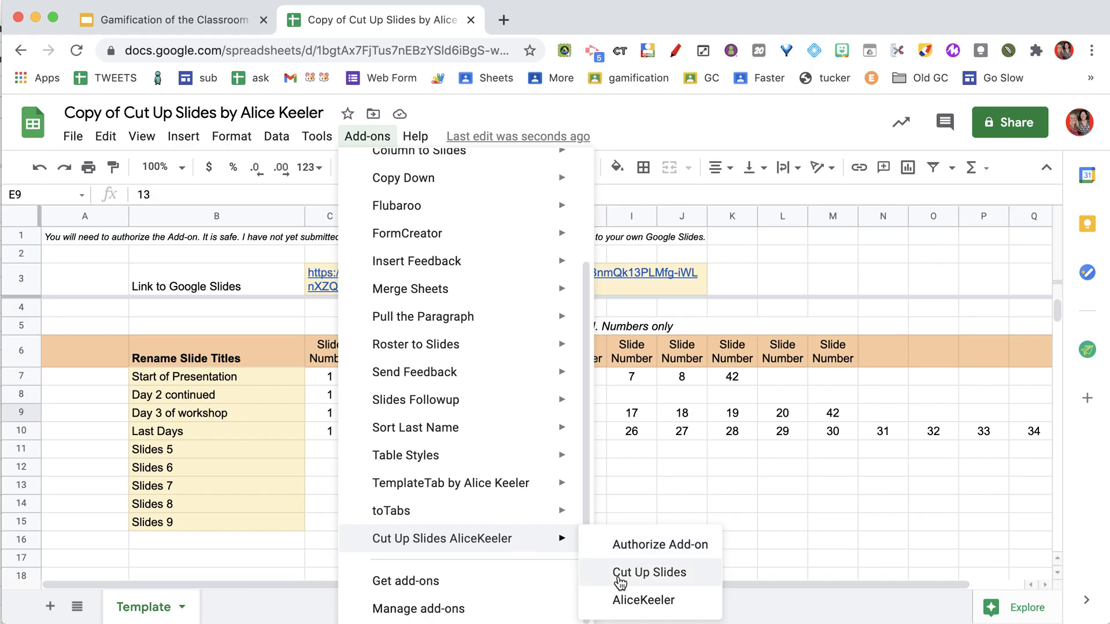
click(628, 572)
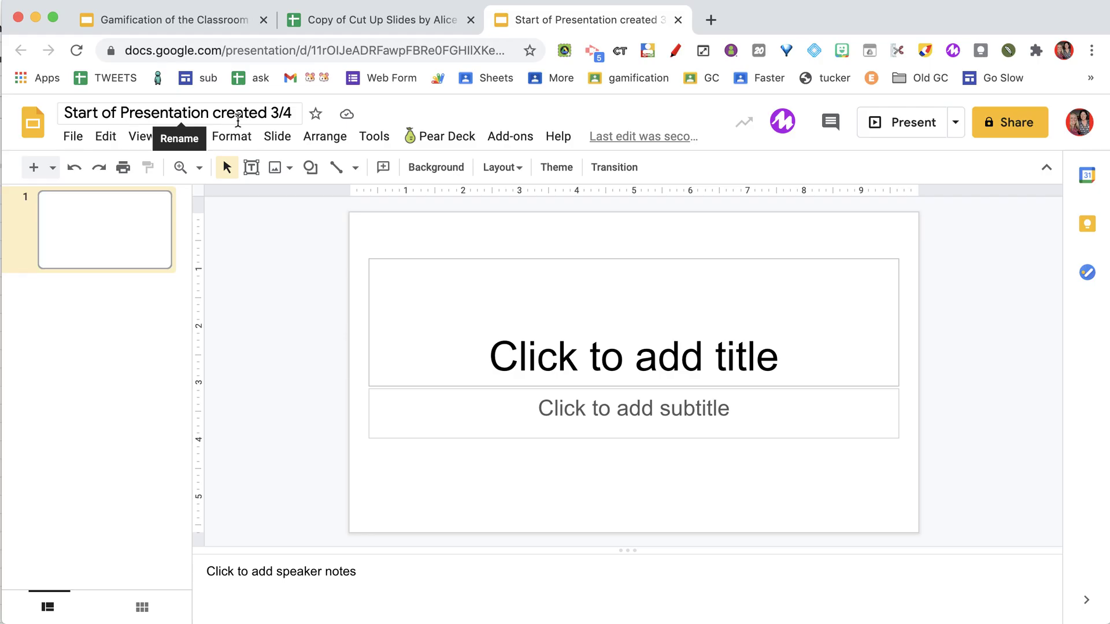
Return to the Template sheet after glancing at the new Start of Presentation created 3/4 deck.
click(392, 21)
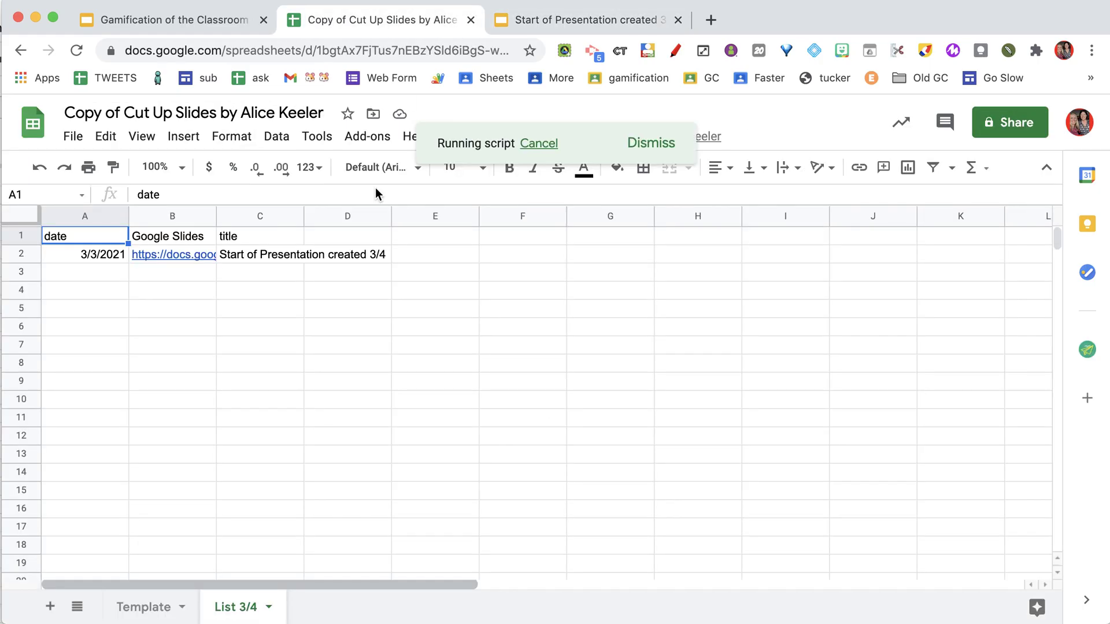
mouse_move(199, 254)
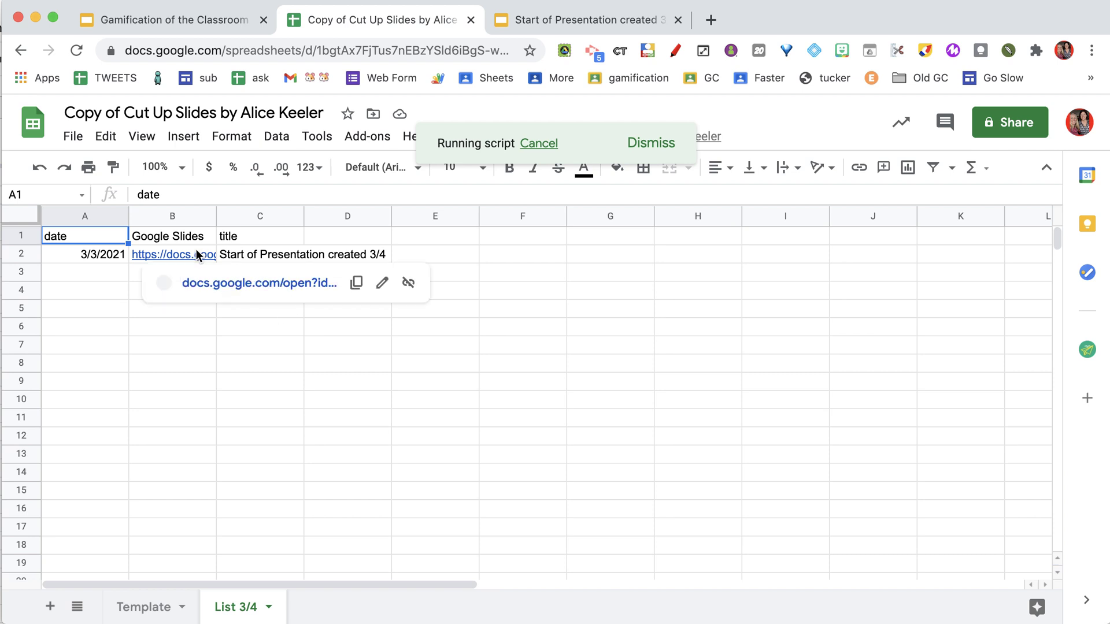
click(144, 607)
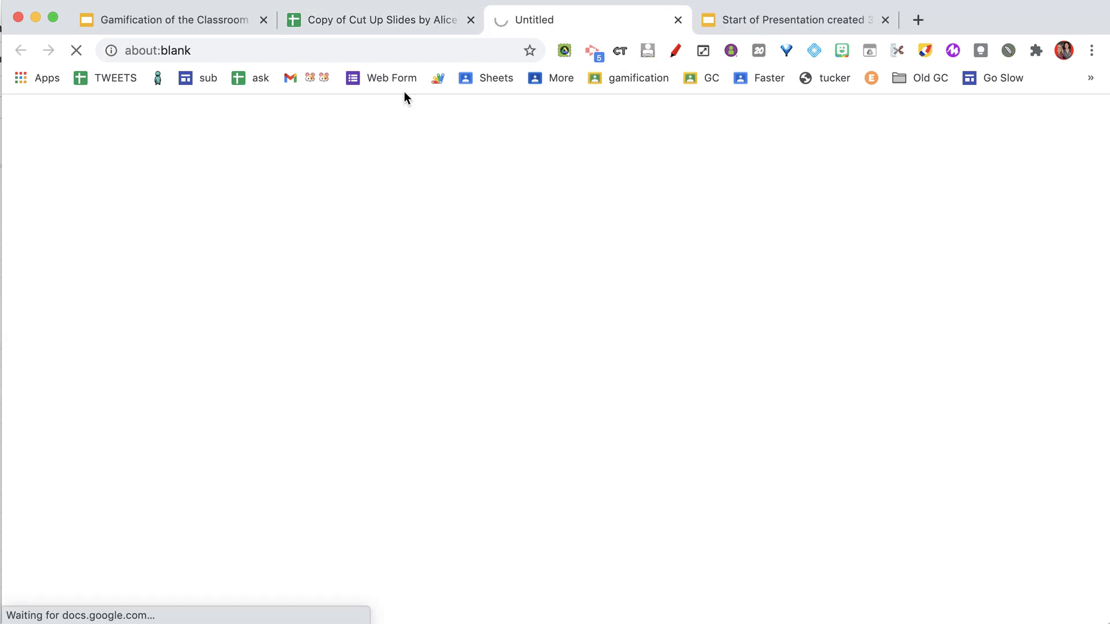
click(765, 19)
click(369, 19)
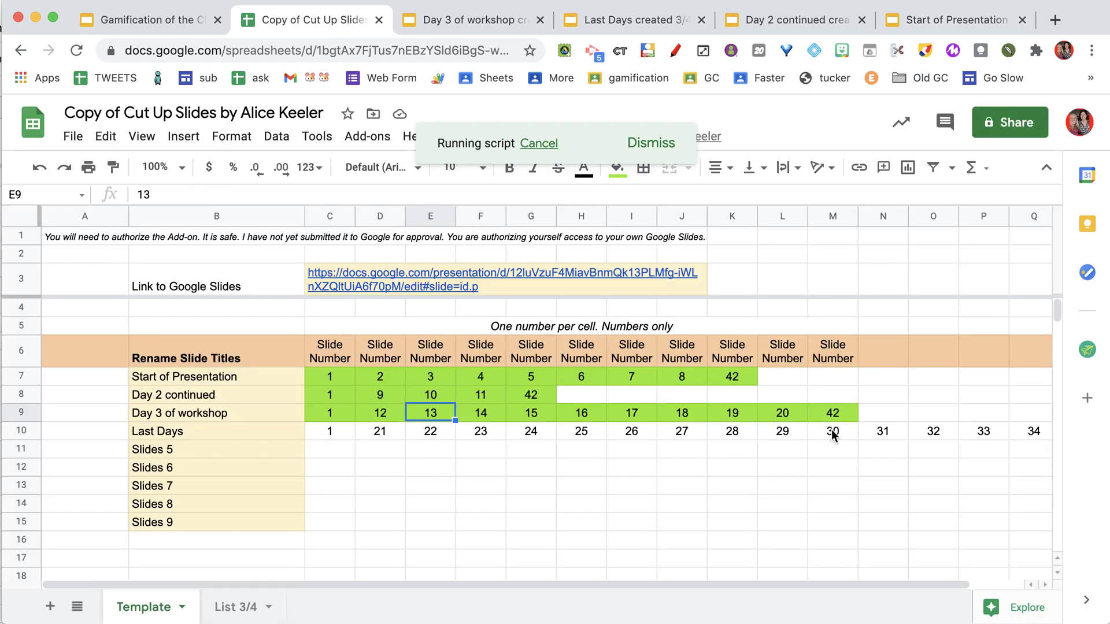
Review the rows' slide numbers, pointing out slide 12 in the Day 3 row.
scroll(877, 438, right, 2)
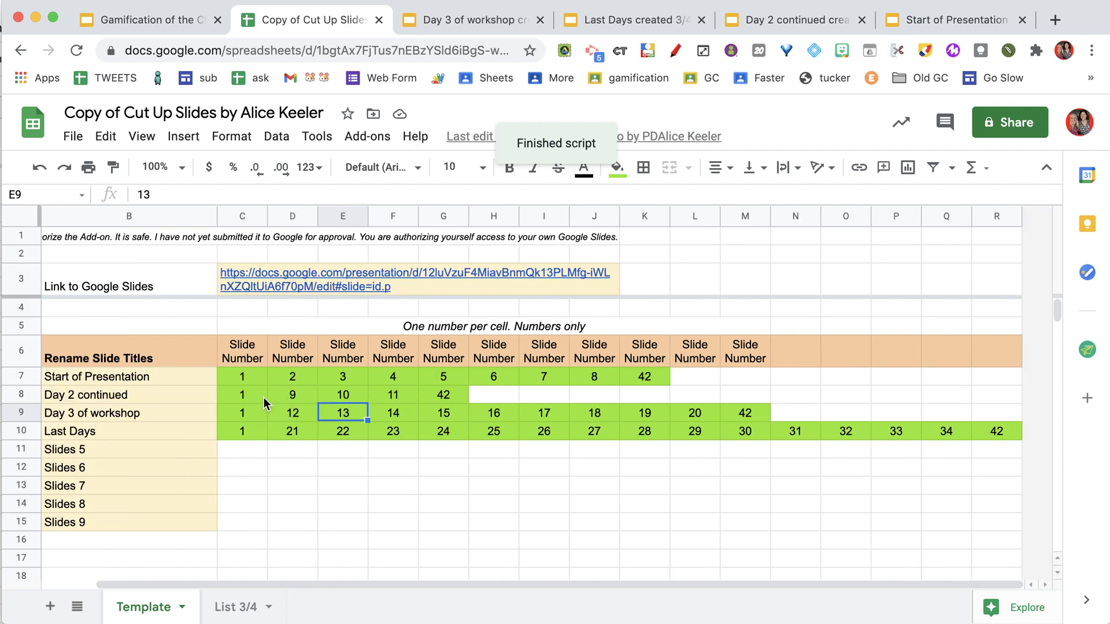
scroll(263, 403, left, 2)
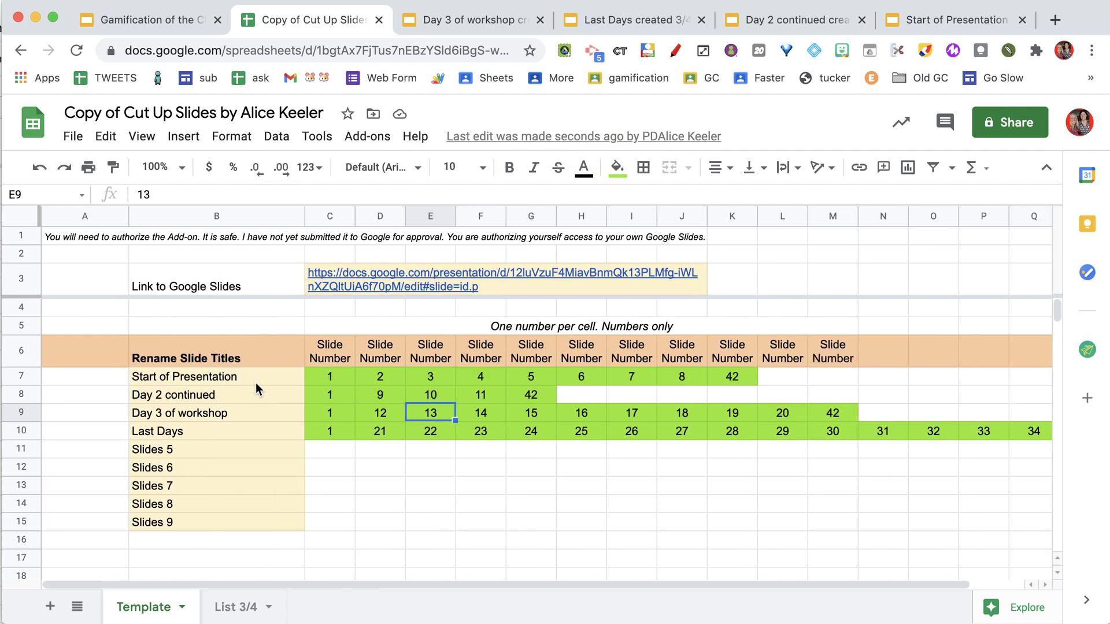
click(397, 417)
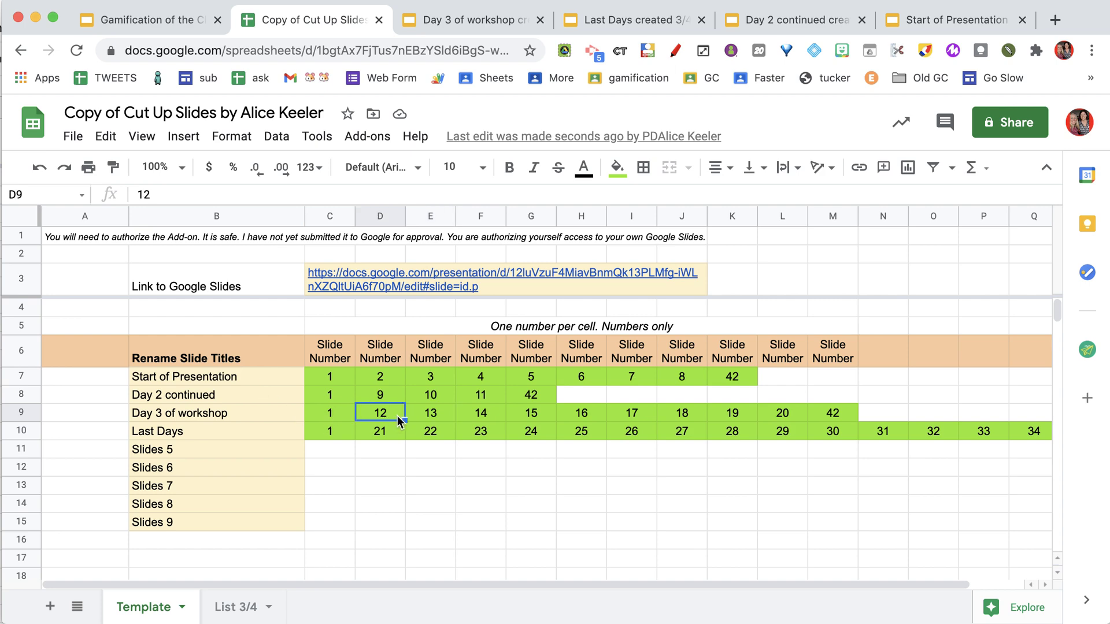
Browse the Start of Presentation deck, viewing final slide 10 and the Gamification title slide 2.
click(940, 23)
scroll(87, 351, down, 8)
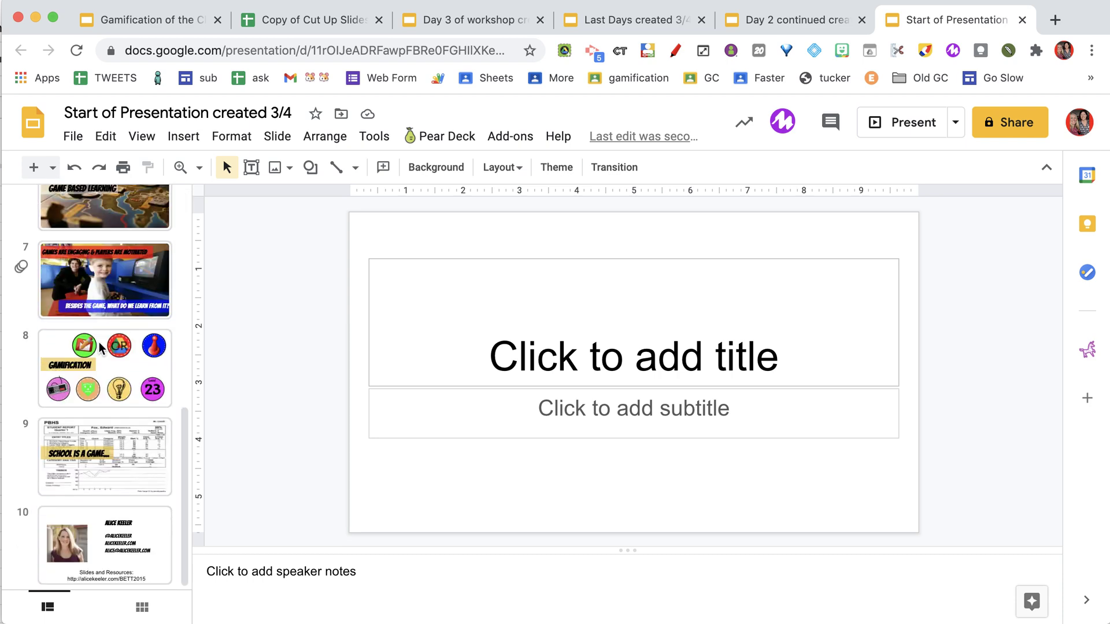
click(111, 545)
scroll(105, 433, up, 5)
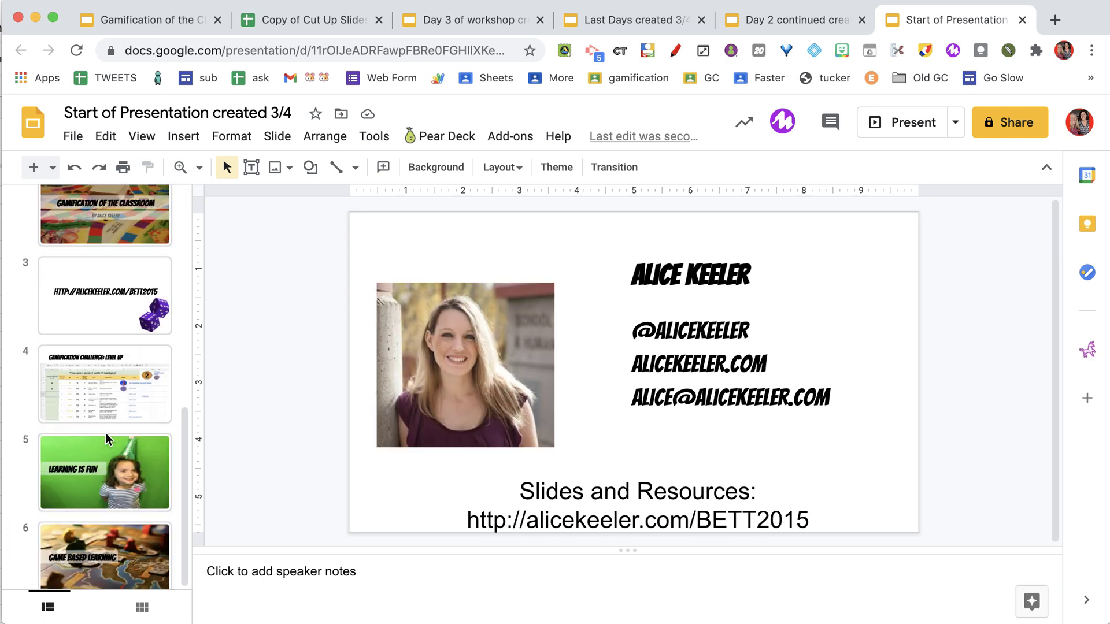
scroll(106, 433, up, 2)
click(107, 328)
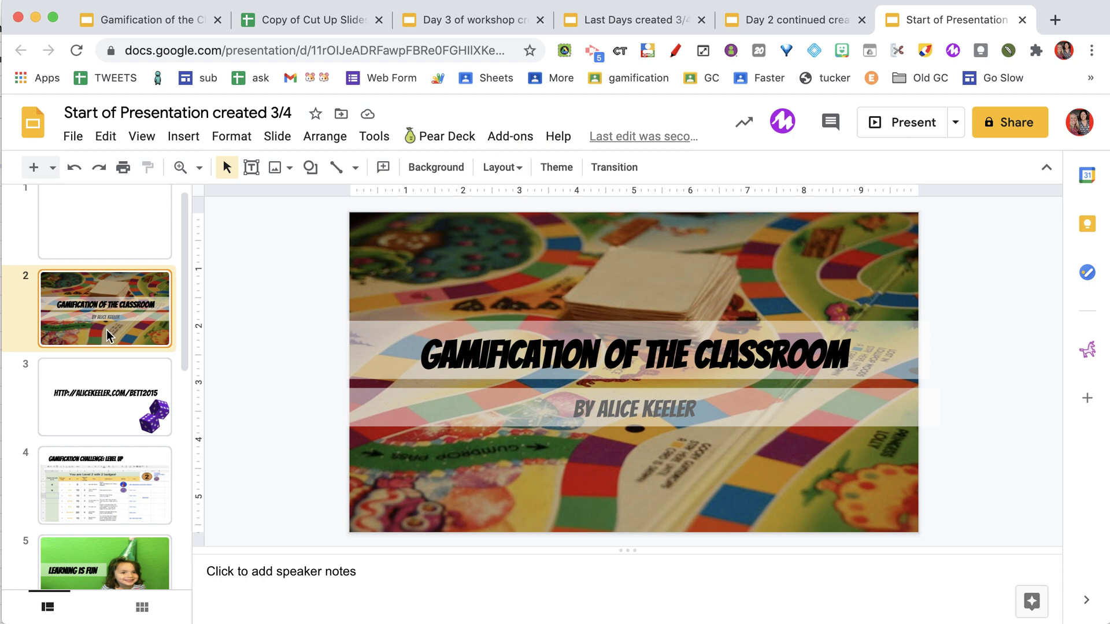
scroll(109, 442, down, 5)
Browse the Day 2 continued deck from slide 2 to the closing contact slide 6.
click(818, 15)
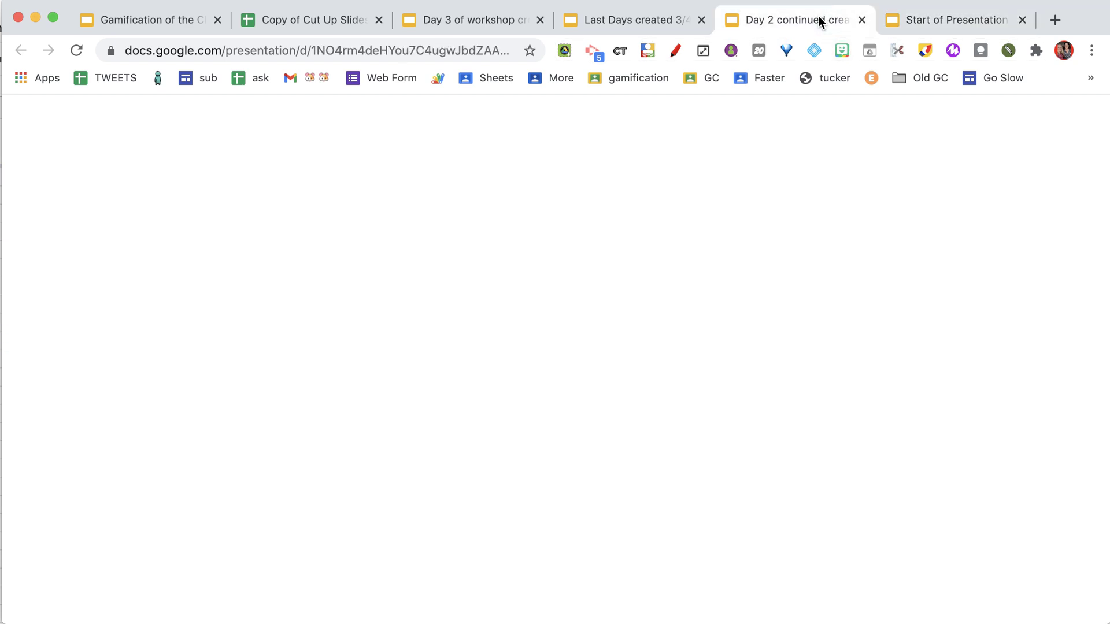
click(105, 321)
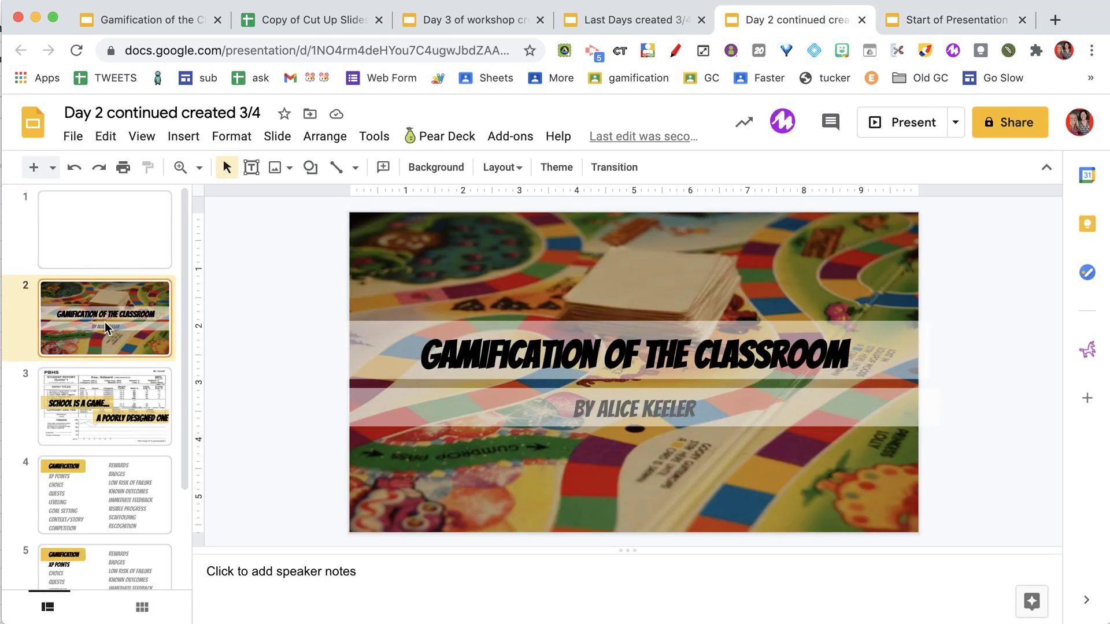
scroll(104, 371, down, 2)
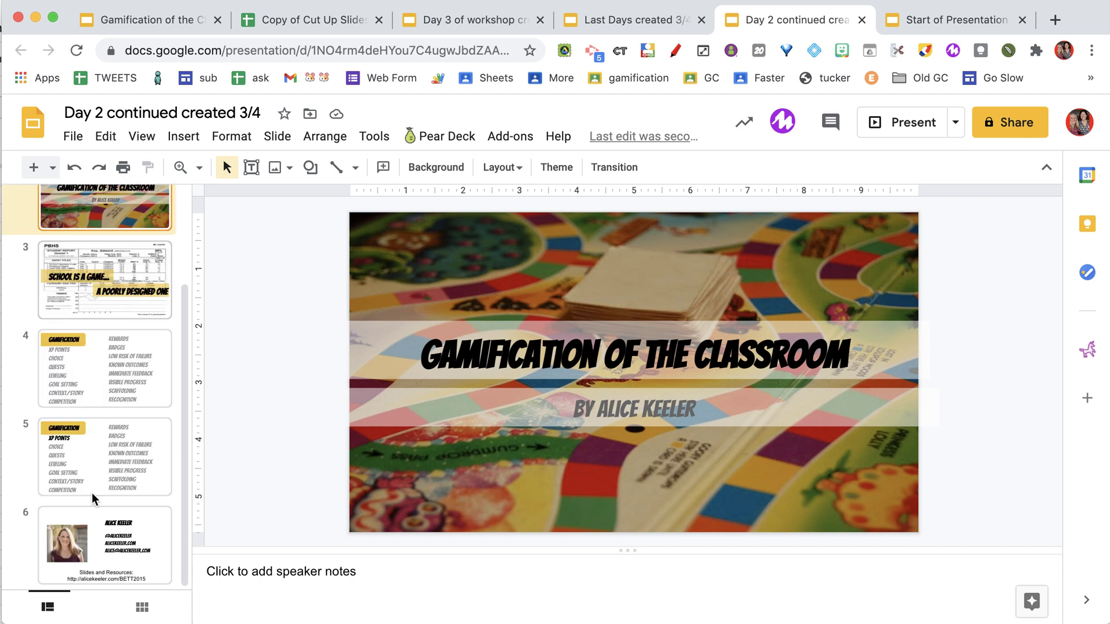
click(108, 547)
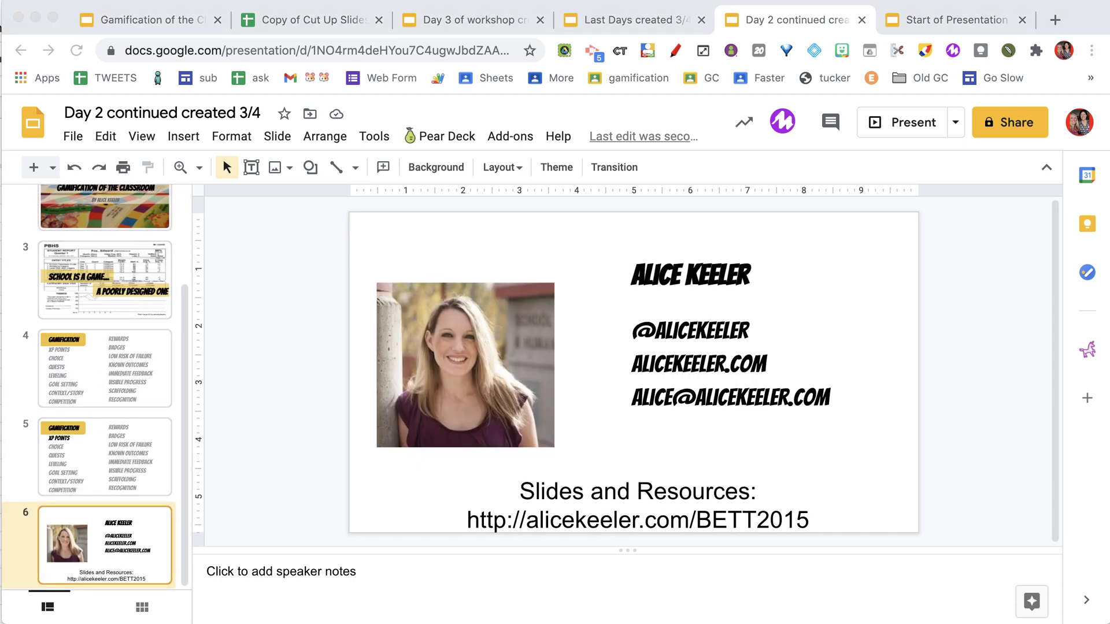
scroll(117, 394, up, 3)
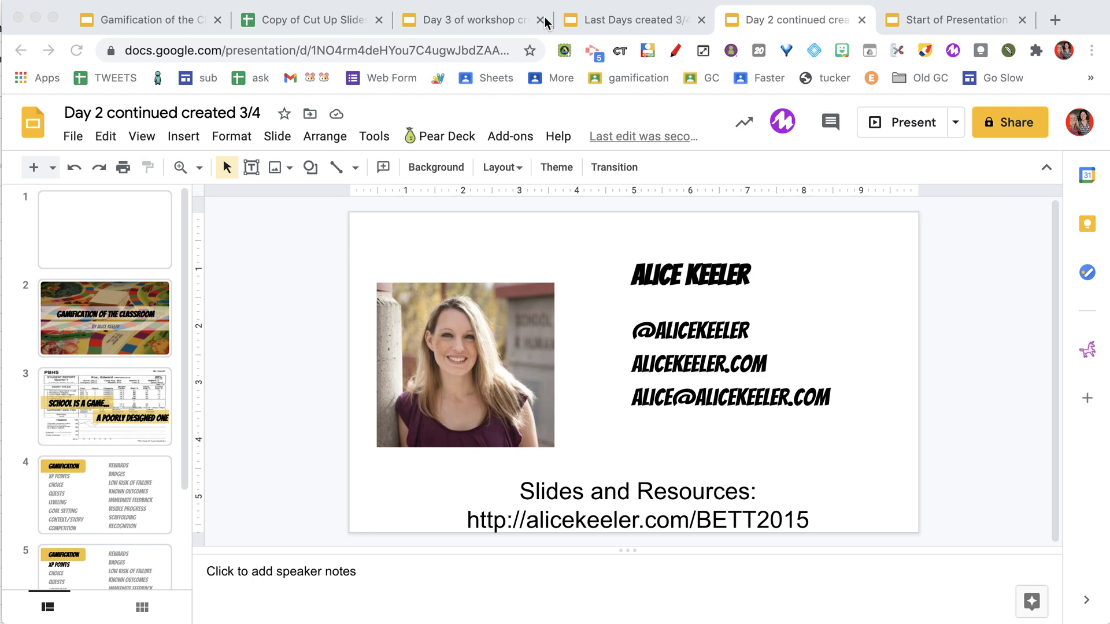
click(510, 21)
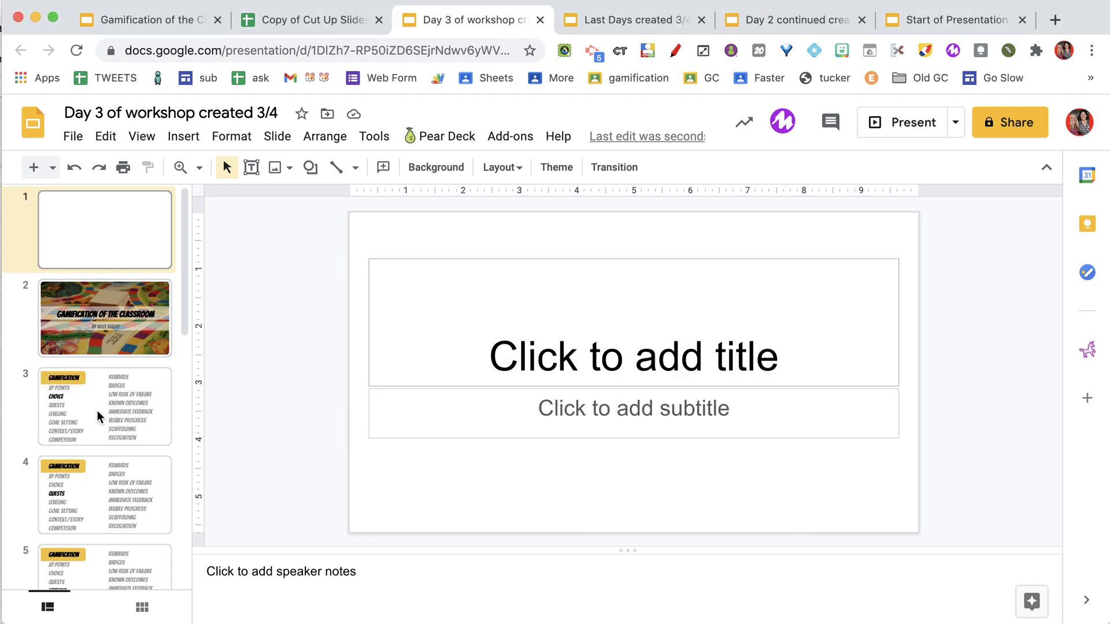
Browse the Day 3 of workshop deck from slide 2 to its last slide, 12.
scroll(98, 376, down, 1)
click(104, 262)
scroll(104, 263, down, 4)
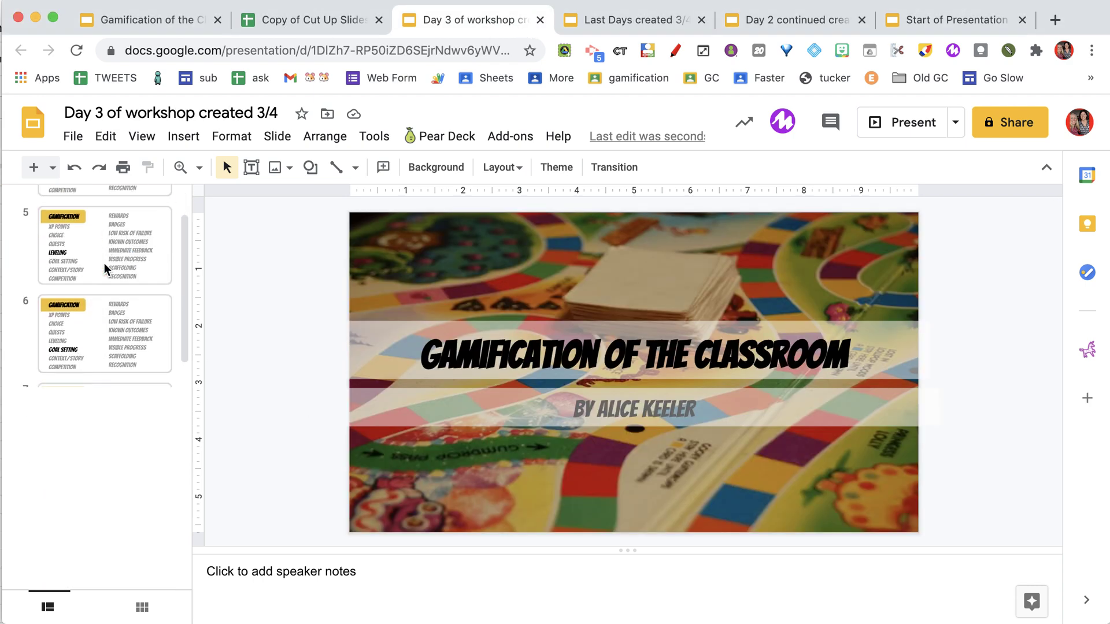
scroll(118, 393, down, 5)
click(110, 543)
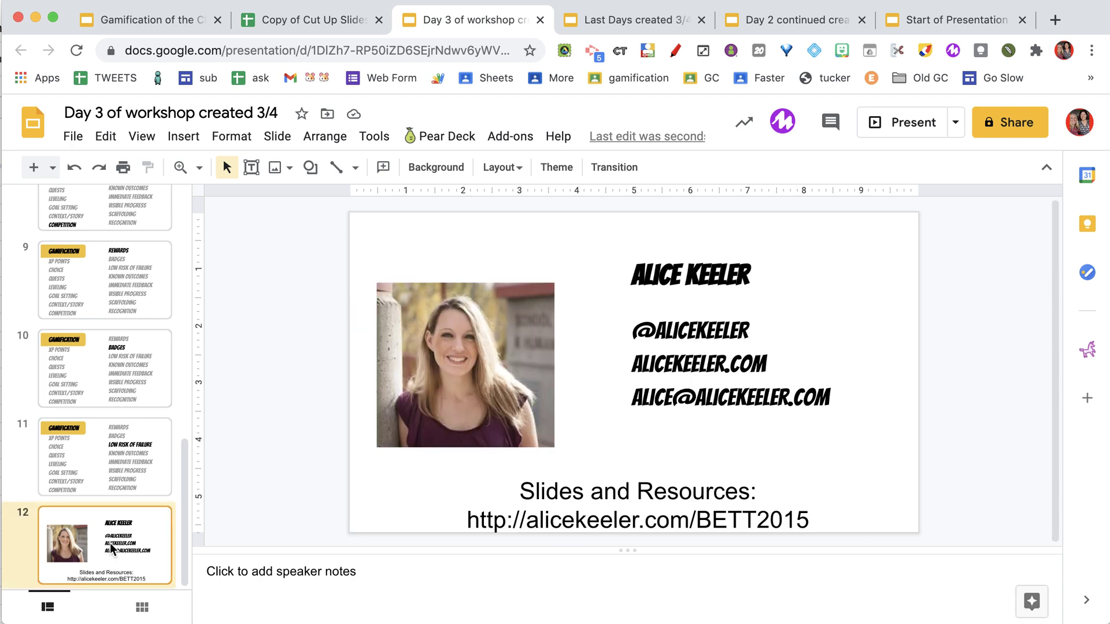
Browse the Last Days deck from slide 2 to slide 17, then return to the spreadsheet.
click(600, 21)
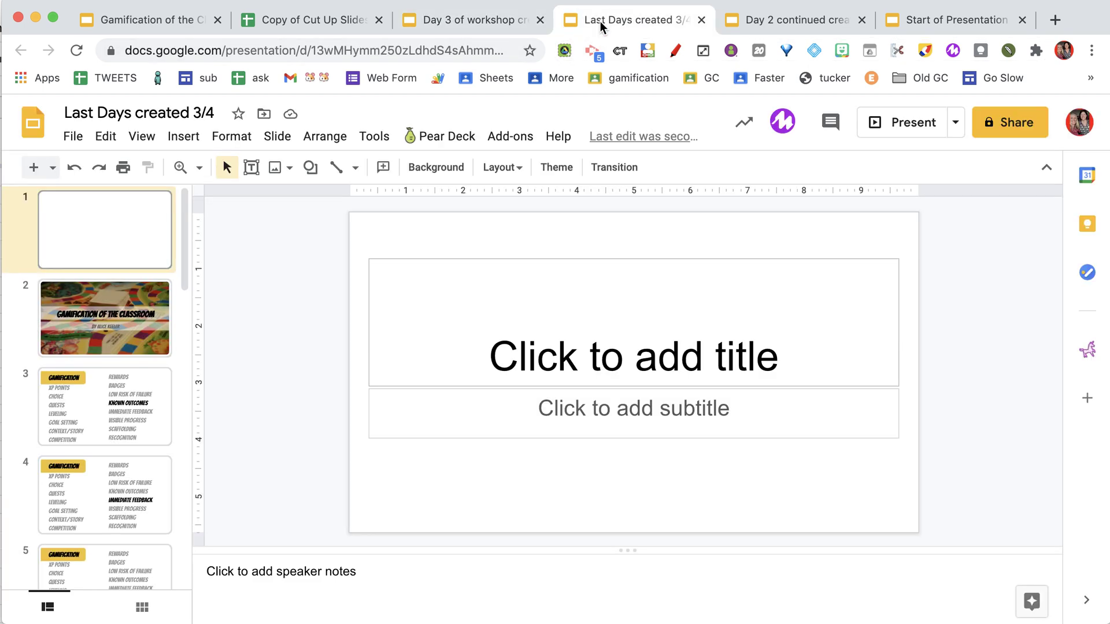
click(126, 319)
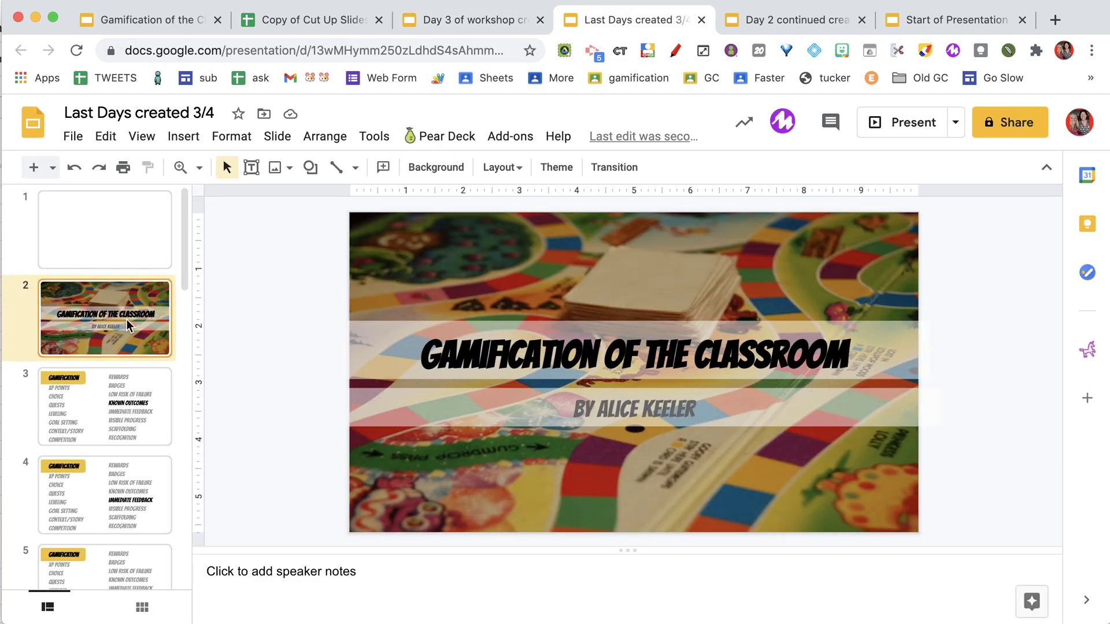
scroll(127, 319, down, 5)
scroll(126, 319, down, 12)
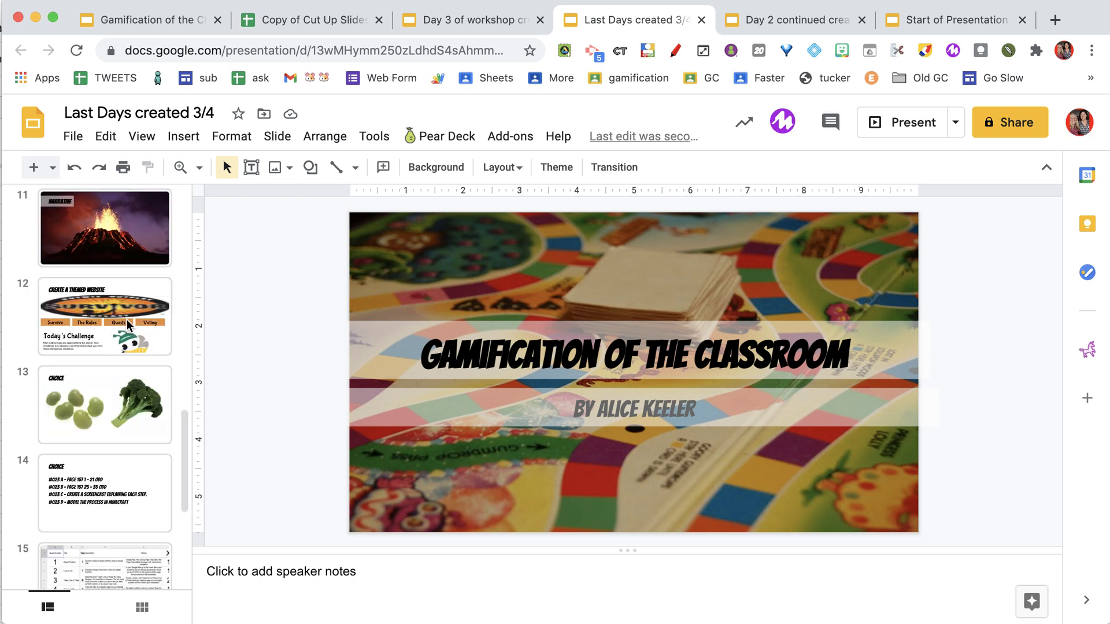
click(113, 557)
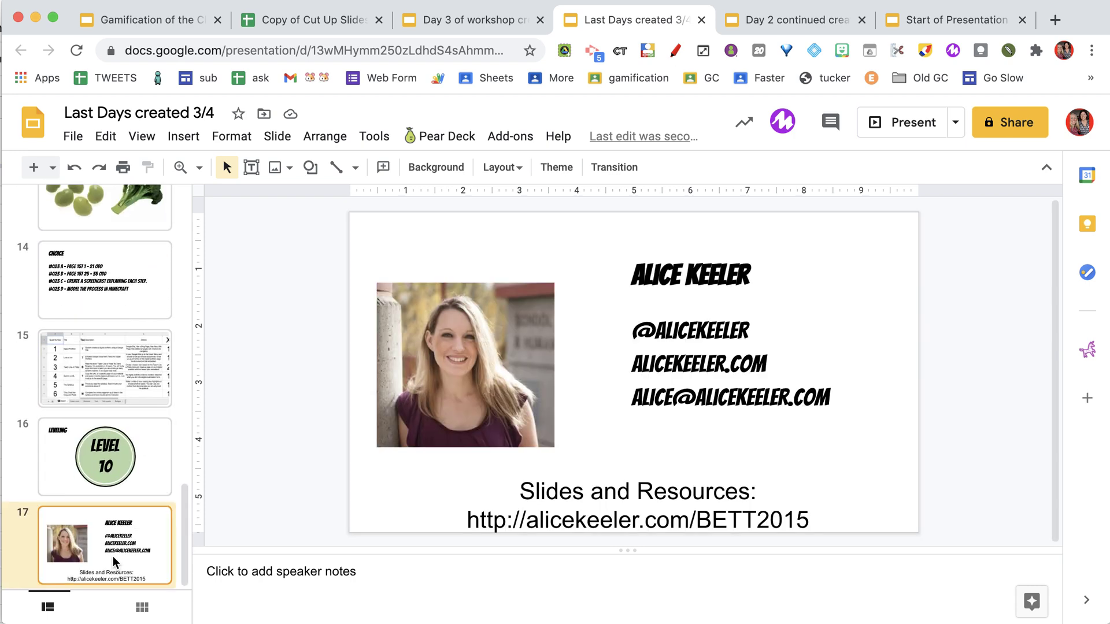
click(328, 25)
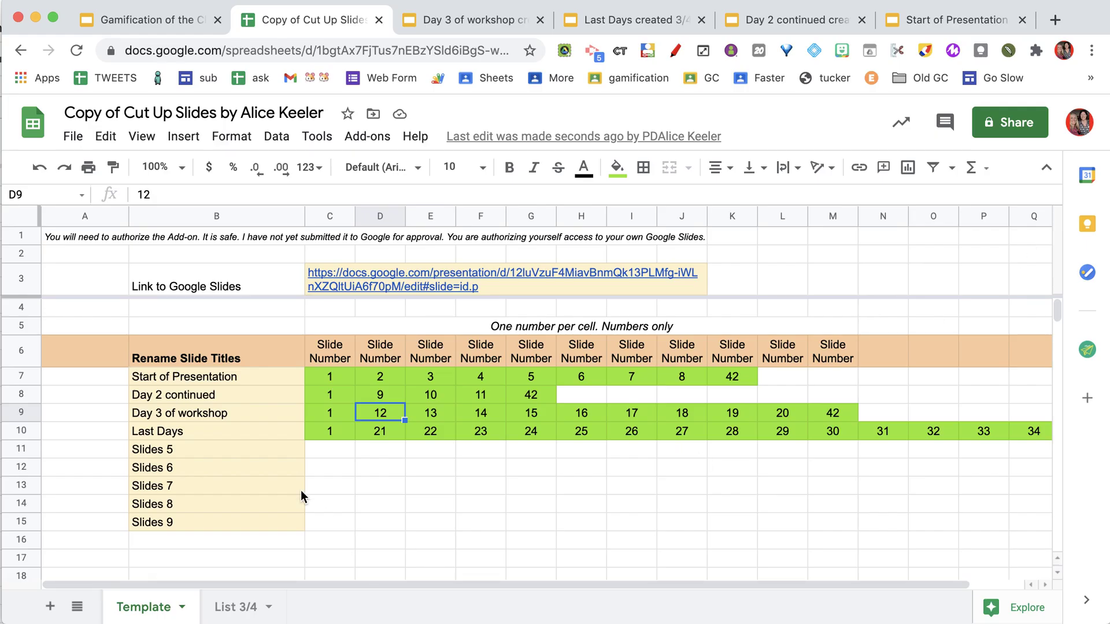
Highlight slide titles B7:B17 and point out the unused Slides 8 and Slides 5 rows.
drag(229, 376, 233, 570)
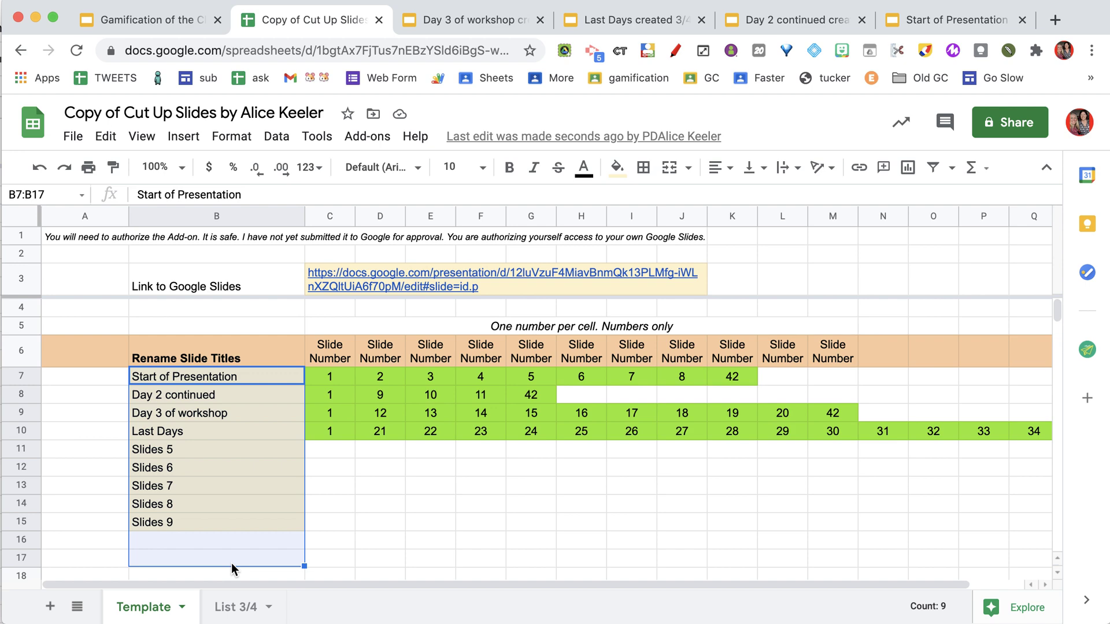
click(244, 507)
click(327, 457)
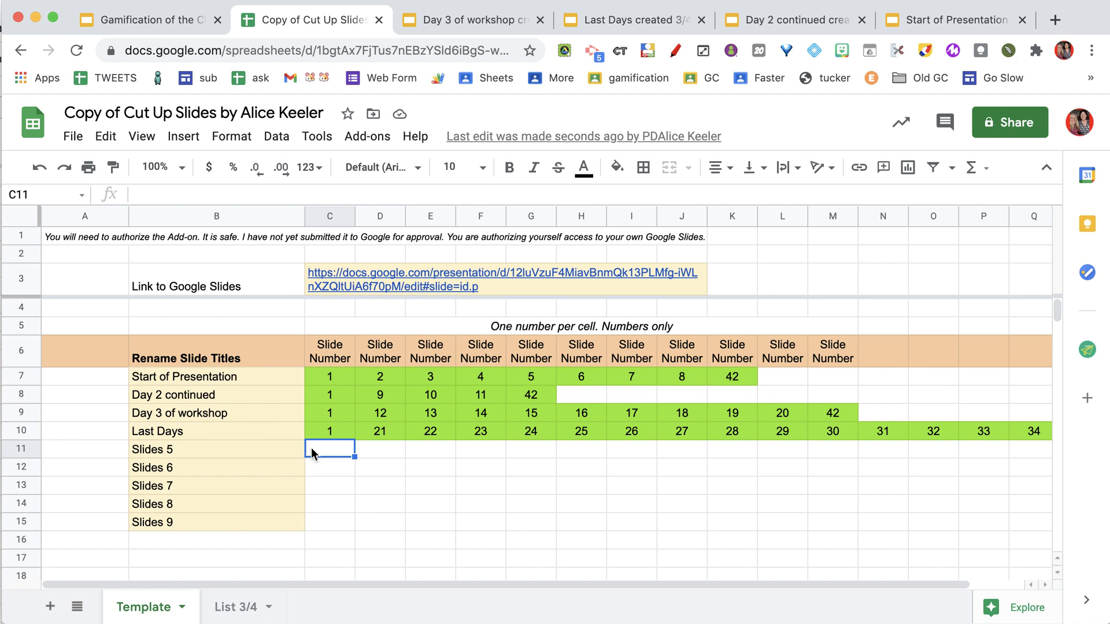
click(279, 455)
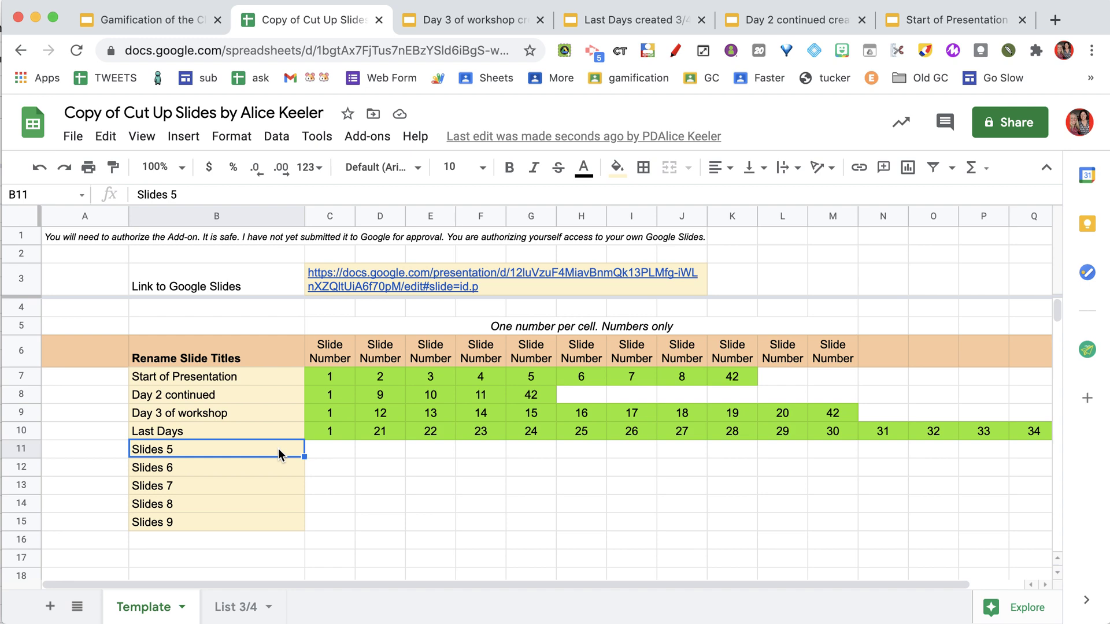
Flip through the Day 3 and Last Days decks, ending on the Day 2 continued deck.
click(477, 24)
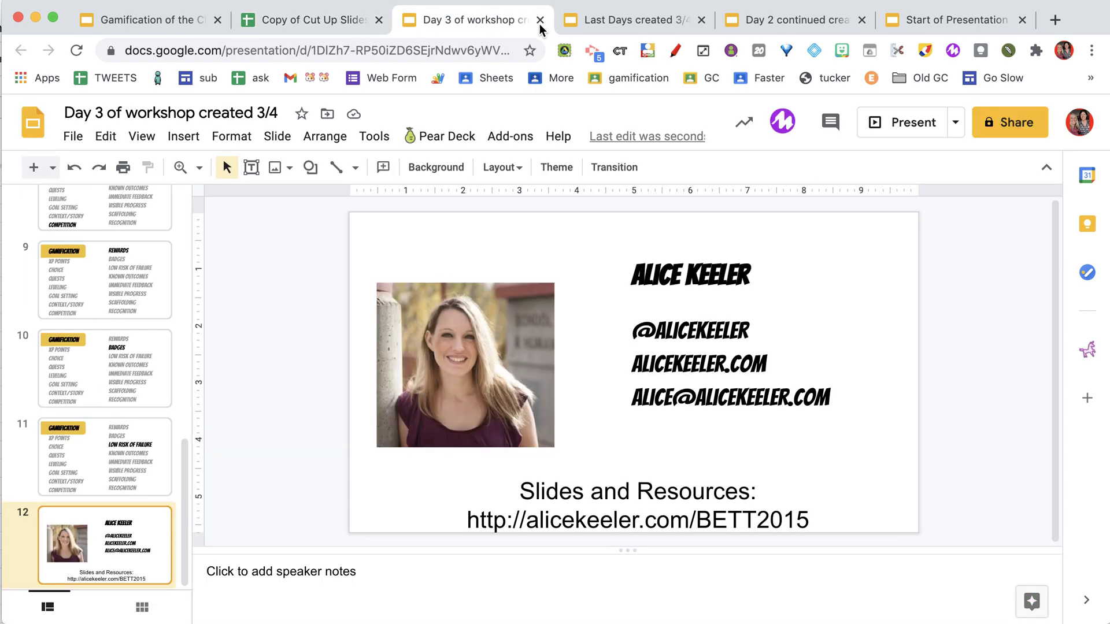
click(589, 19)
click(758, 20)
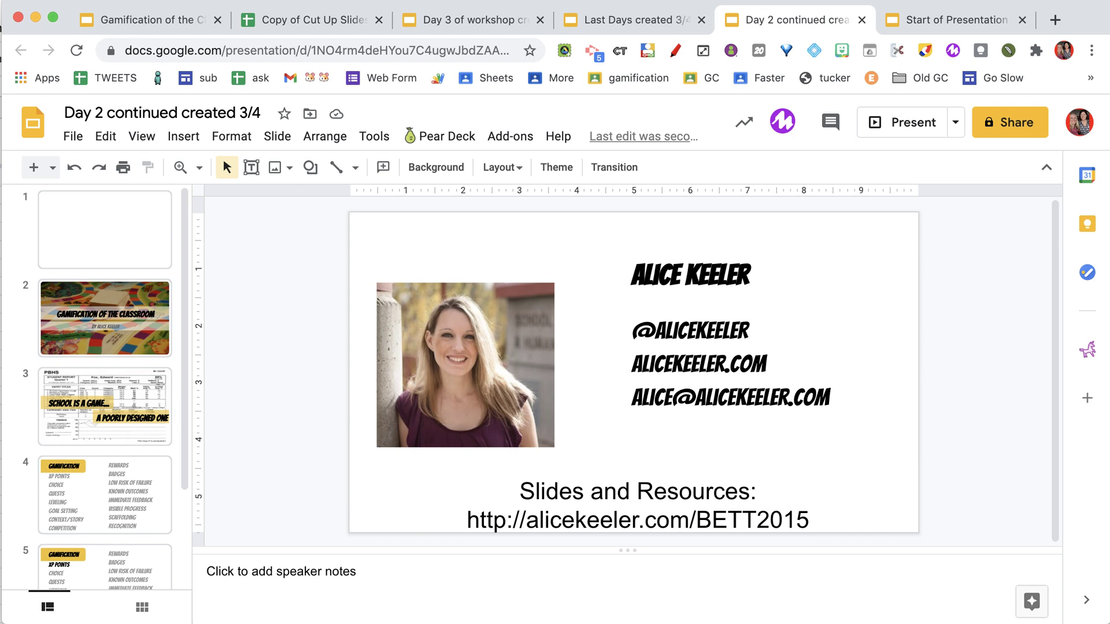